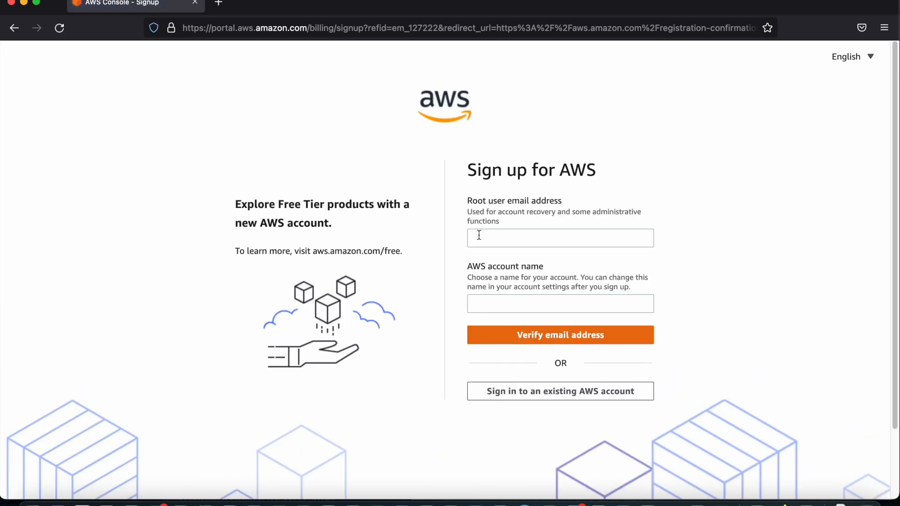
- Enter the root user email address, set the AWS account name to academy.devops.codes, and request email verification
left_click(572, 240)
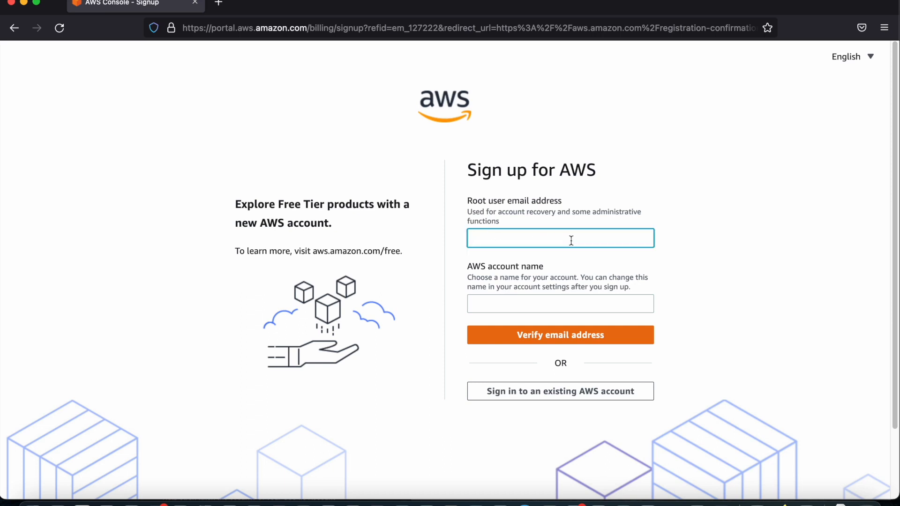
type("aca")
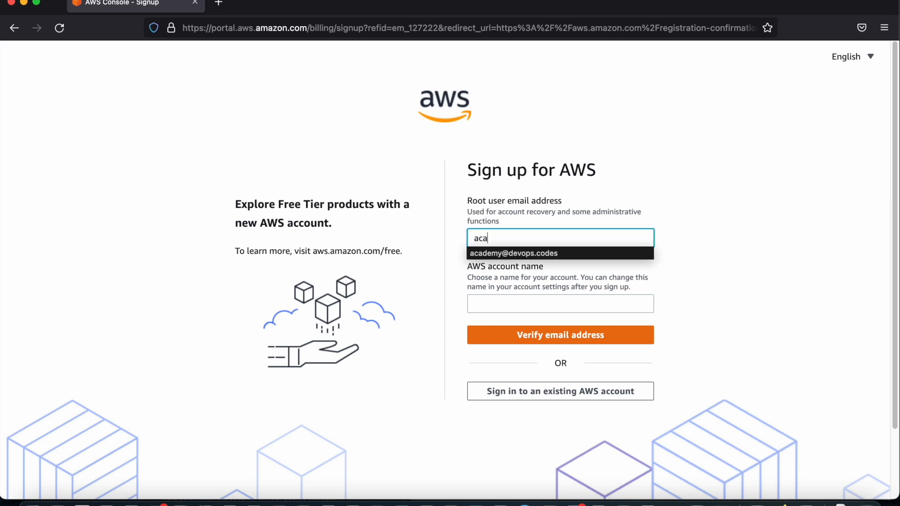
key("Down")
key("Return")
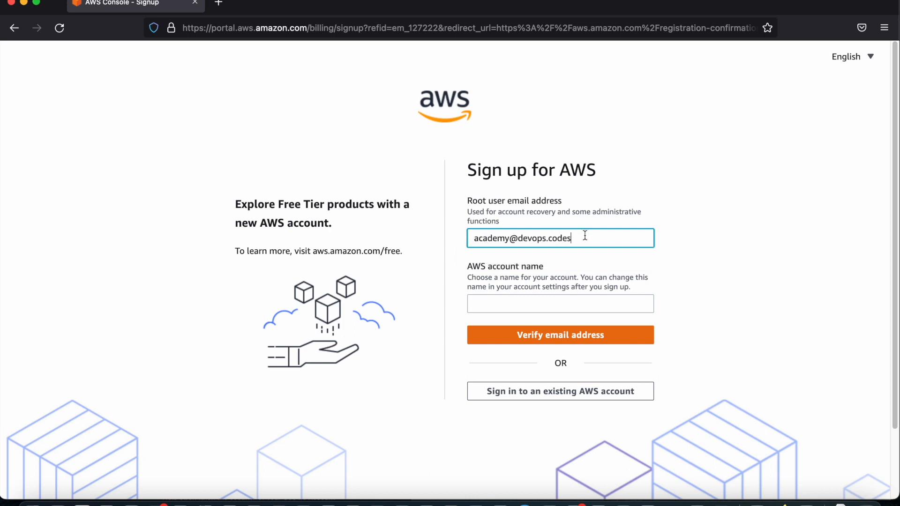
left_click(562, 304)
type("devops.codes")
left_click(474, 310)
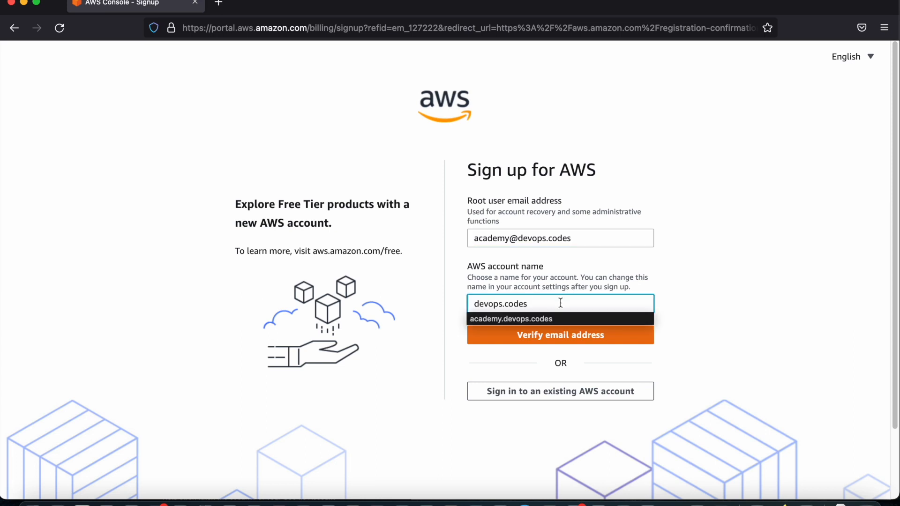
left_click(558, 318)
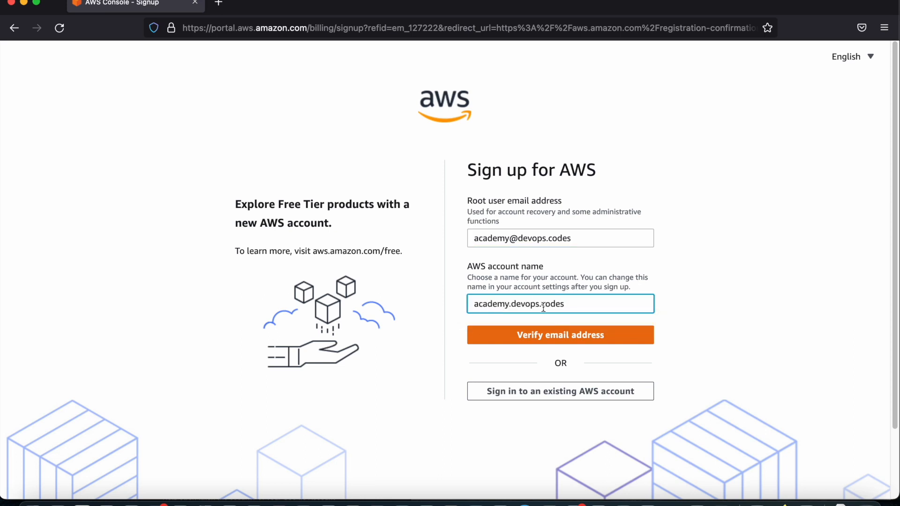
left_click(542, 334)
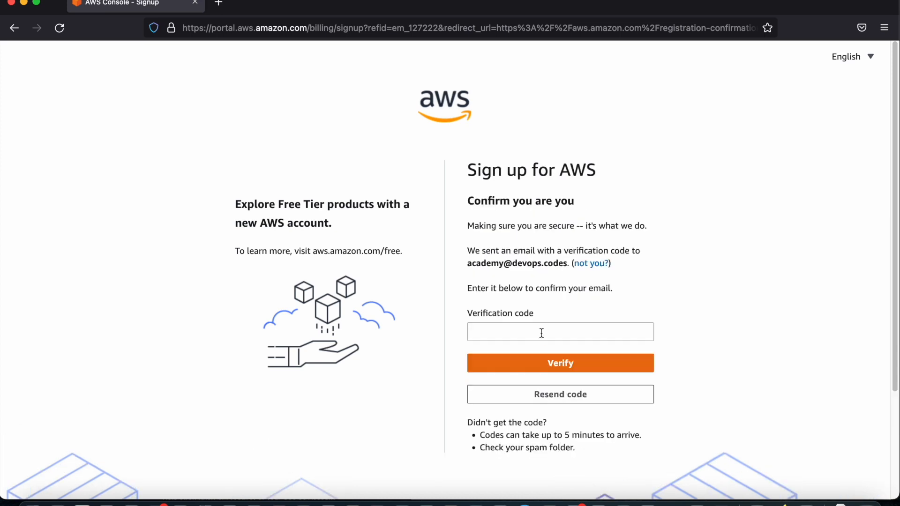
- Paste the emailed verification code into the sign-up form and verify the email address
left_click(181, 503)
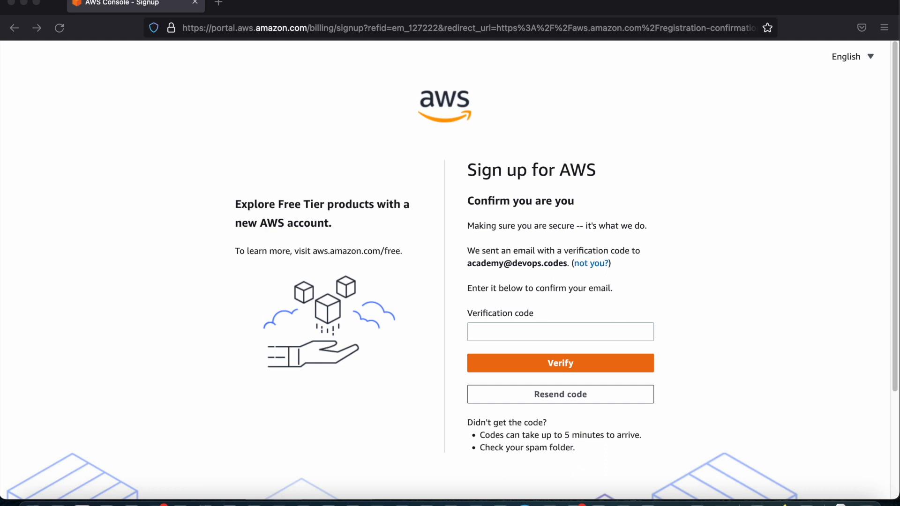
left_click(612, 326)
key("super+v")
left_click(569, 363)
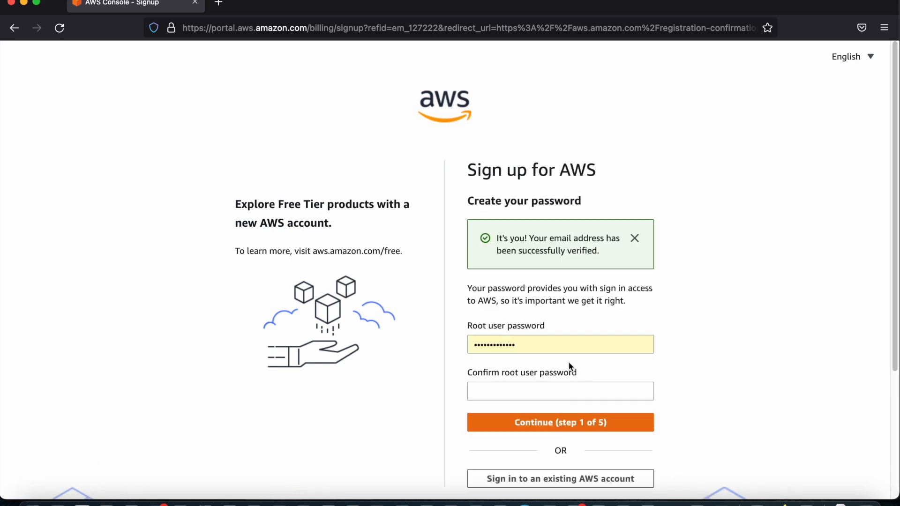
- Dismiss the verification notice, then enter and confirm a new root user password and continue to the contact information
left_click(635, 239)
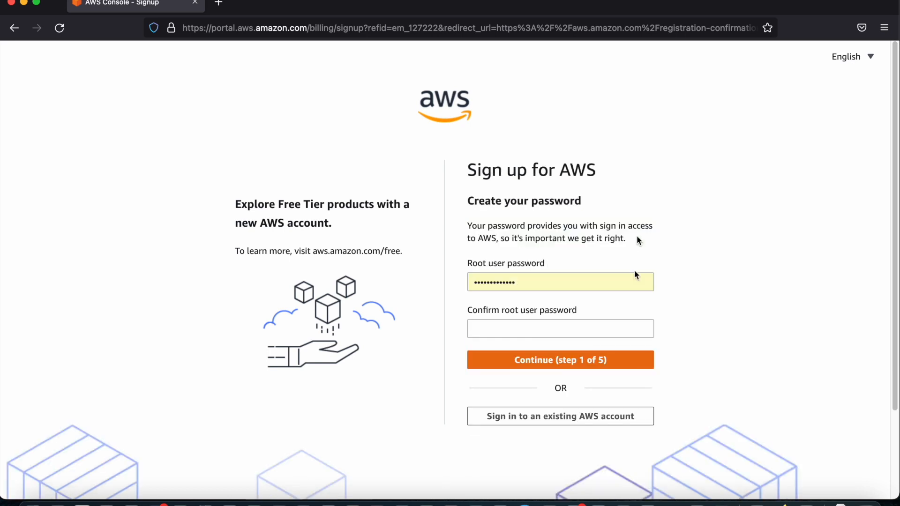
double_click(557, 278)
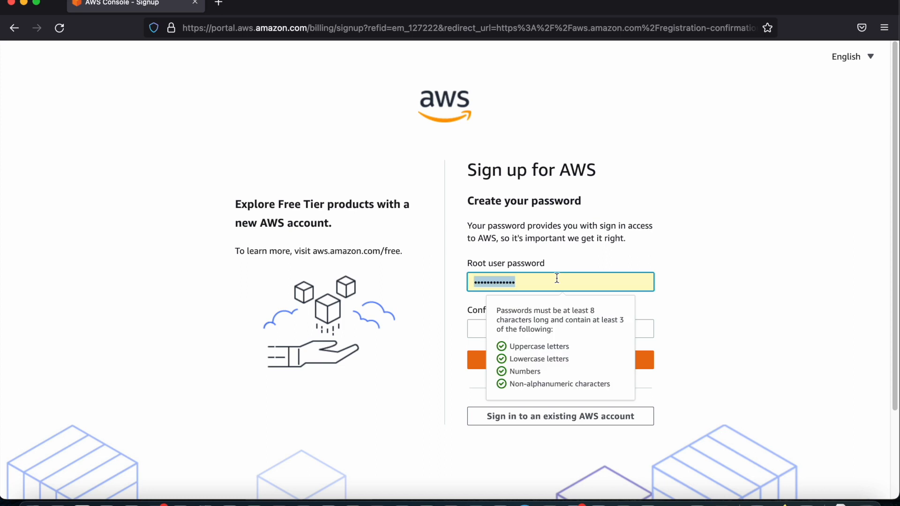
type("Pa•••••••")
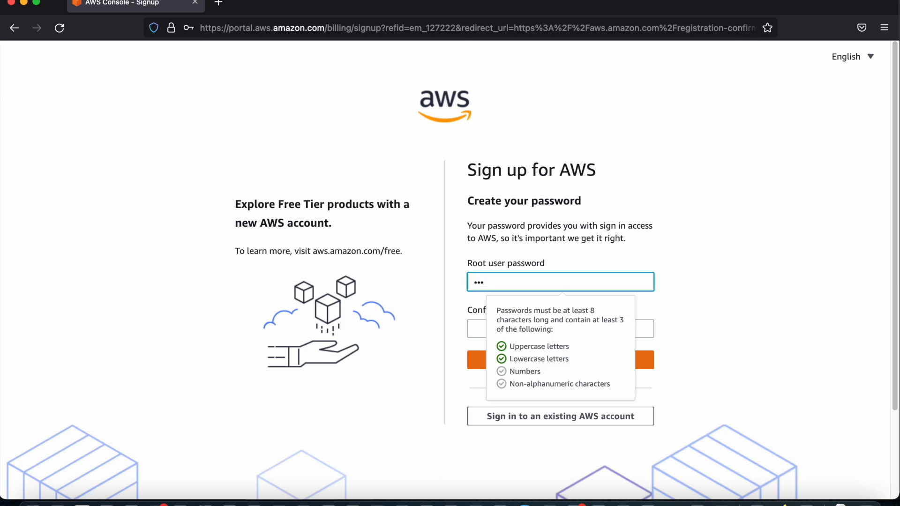
type("••••")
key("Tab")
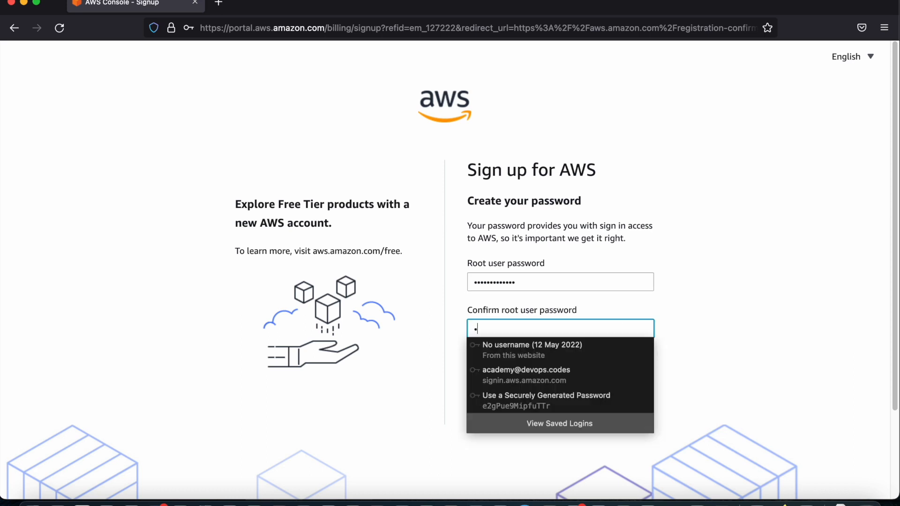
type("•••••••••••••")
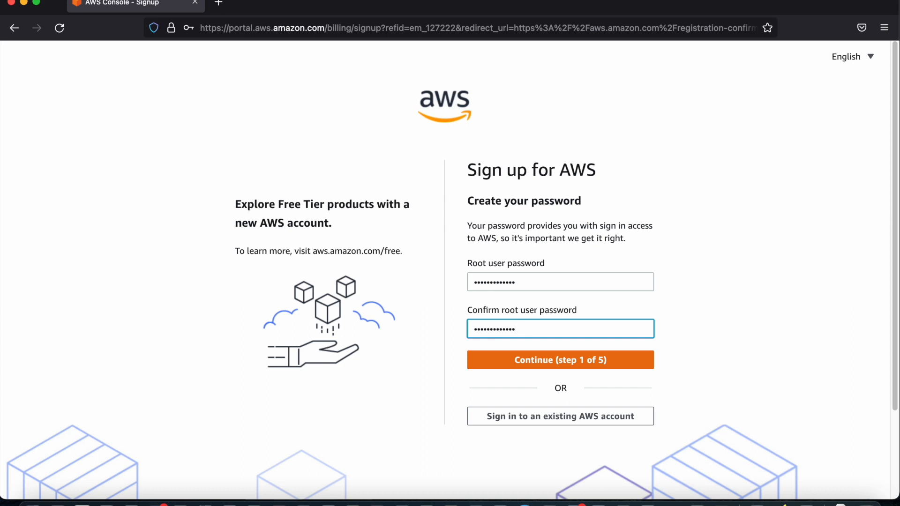
left_click(543, 359)
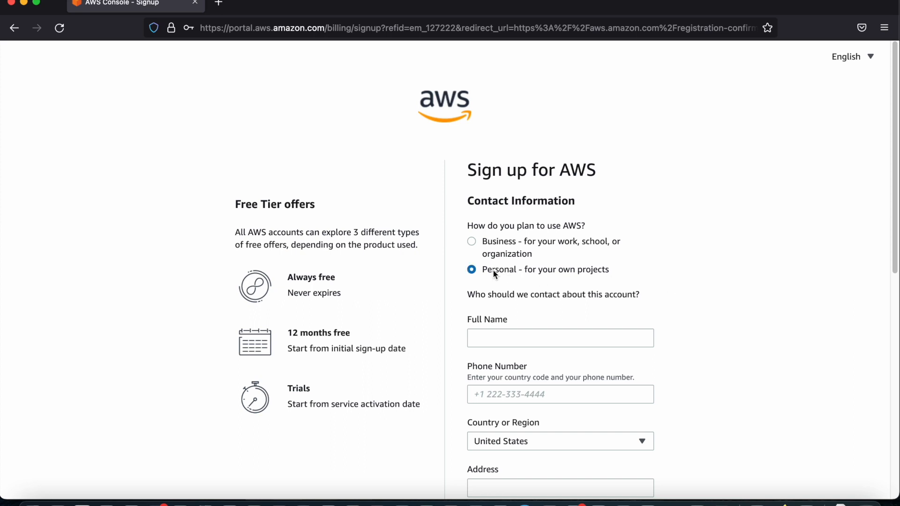
- Fill in the contact information for personal use with the full name, phone number and address, and continue to billing
scroll(497, 274, "down", 2)
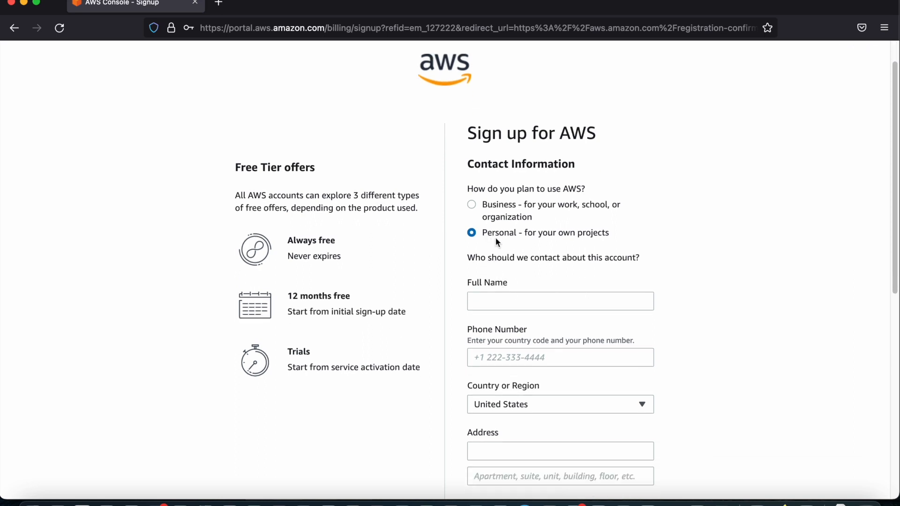
left_click(526, 298)
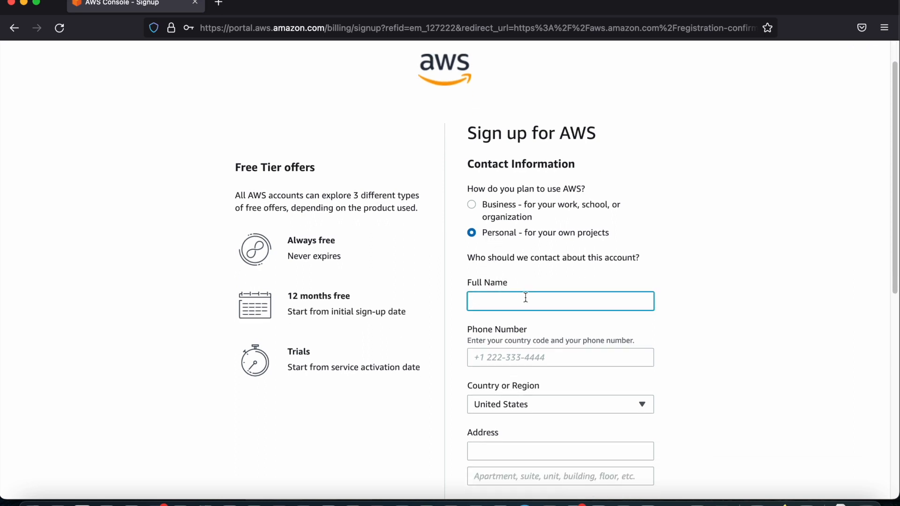
type("Pawel")
left_click(533, 318)
left_click(539, 358)
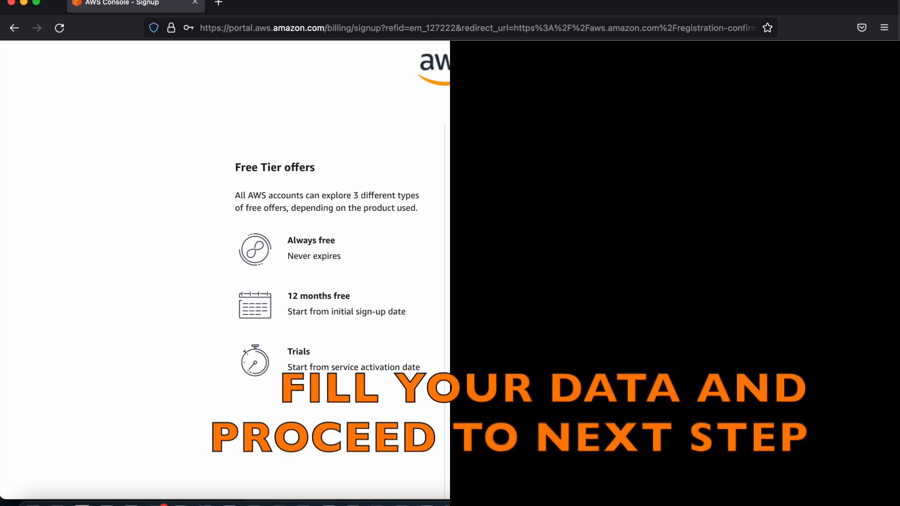
scroll(329, 210, "down", 5)
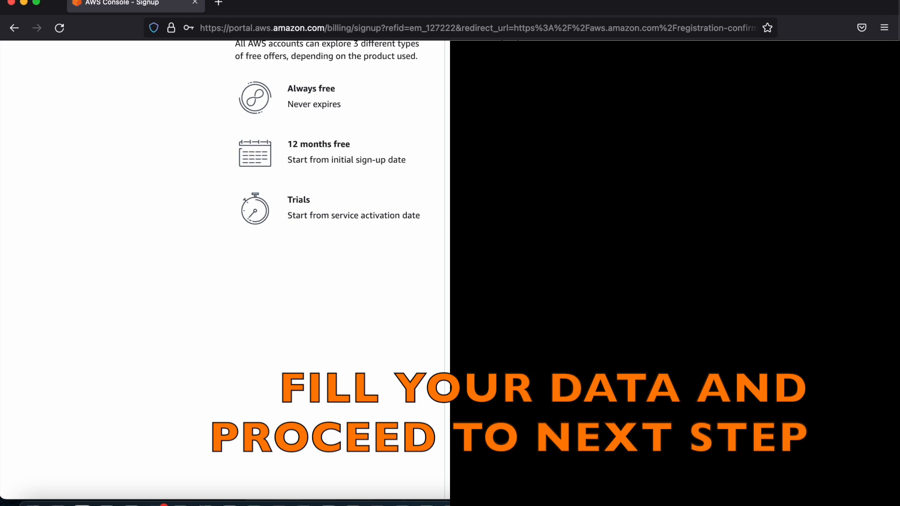
scroll(225, 268, "down", 3)
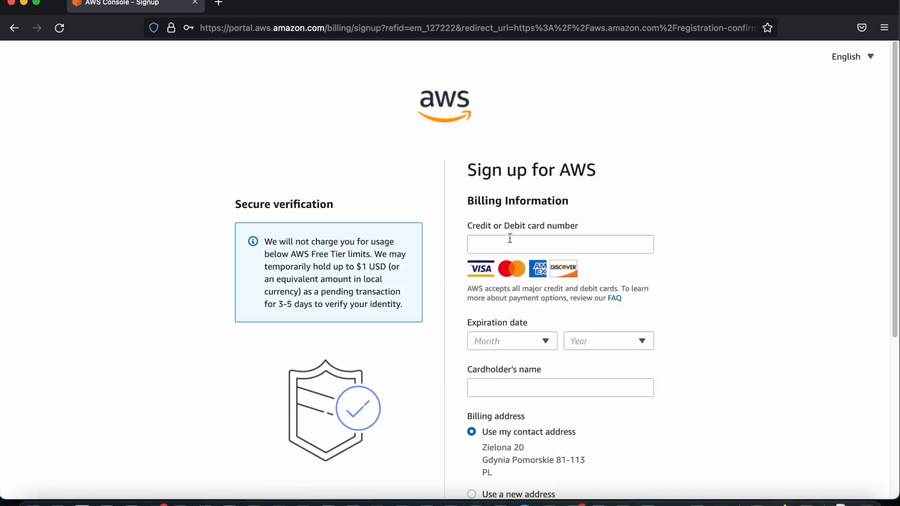
- Fill in the billing information with the payment card number and card details, and continue to identity confirmation
left_click(510, 239)
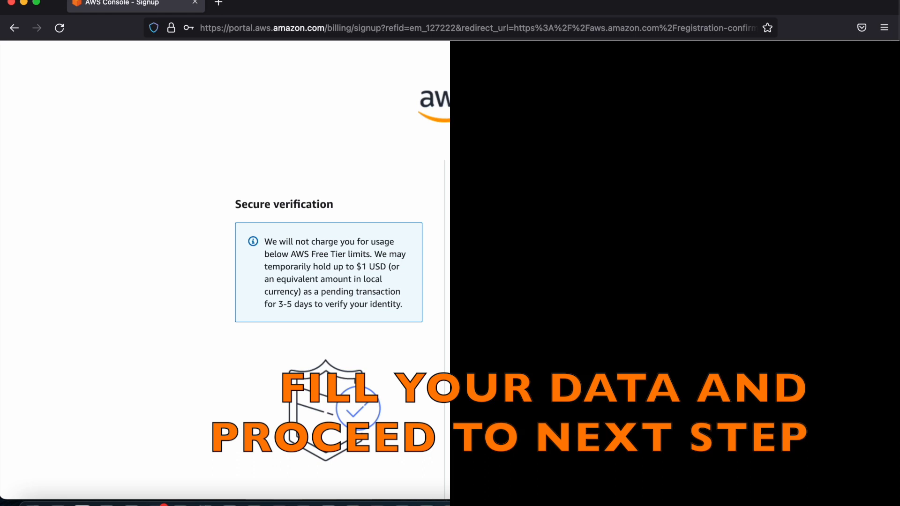
scroll(225, 269, "down", 2)
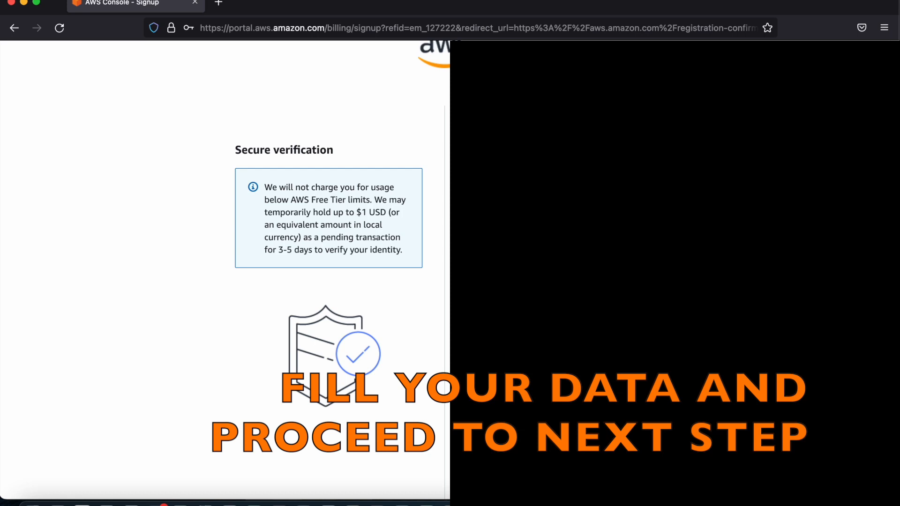
scroll(225, 269, "down", 4)
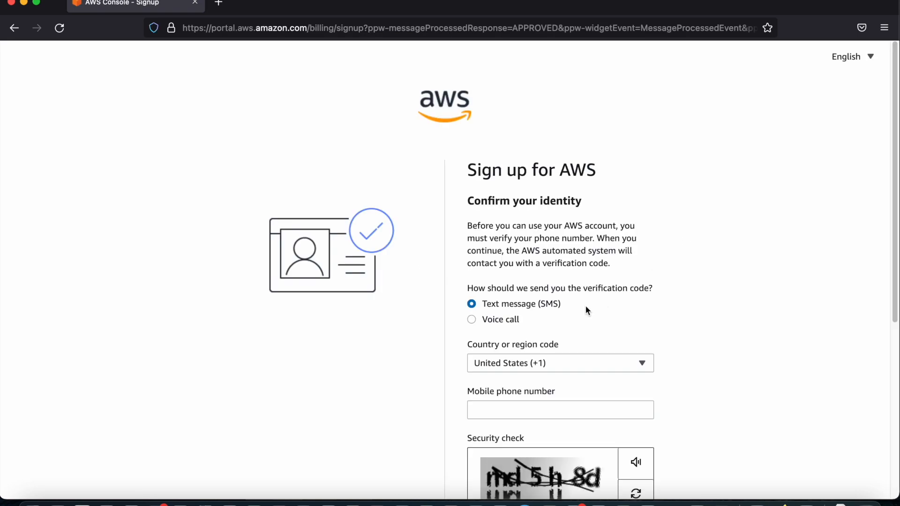
- Request an SMS verification code with country code Poland (+48), entering the mobile phone number and security check characters
left_click(547, 362)
type("pol")
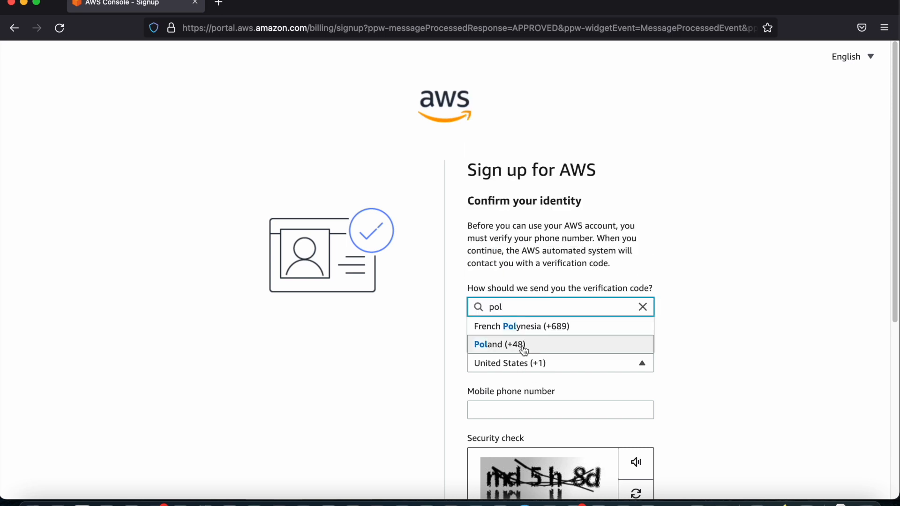
left_click(518, 345)
left_click(527, 412)
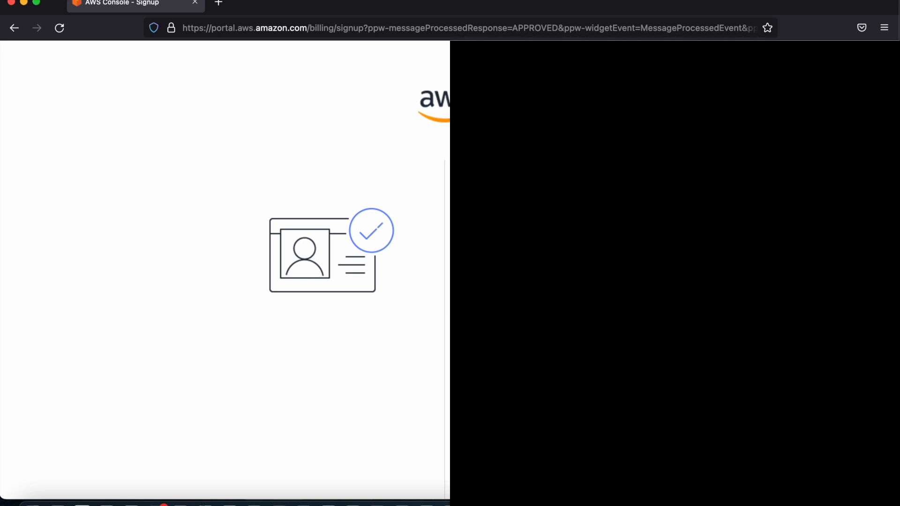
scroll(450, 270, "down", 5)
scroll(450, 270, "up", 2)
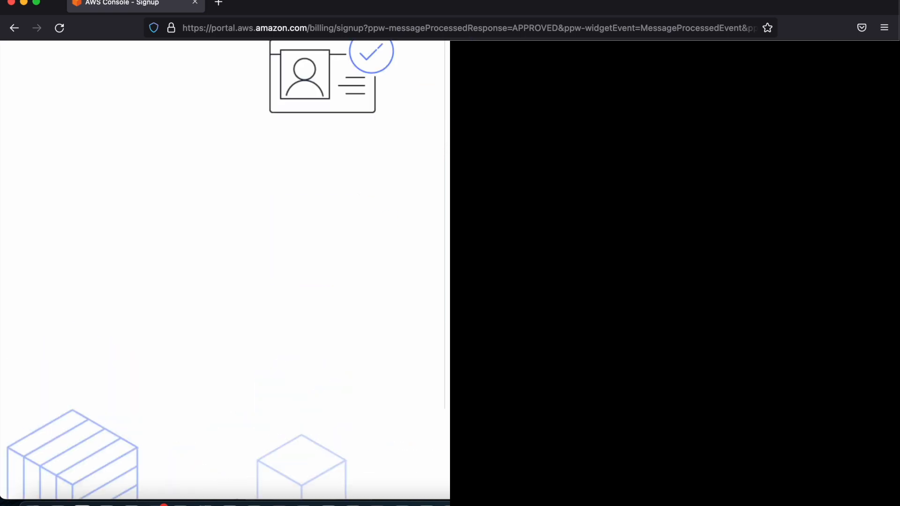
scroll(514, 406, "up", 4)
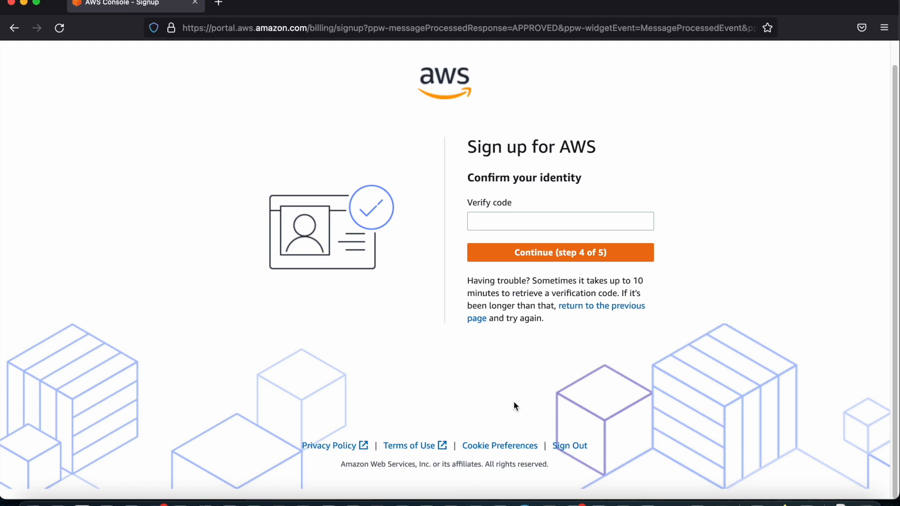
- Enter the received SMS verification code to confirm the identity and continue to the support plans
left_click(547, 221)
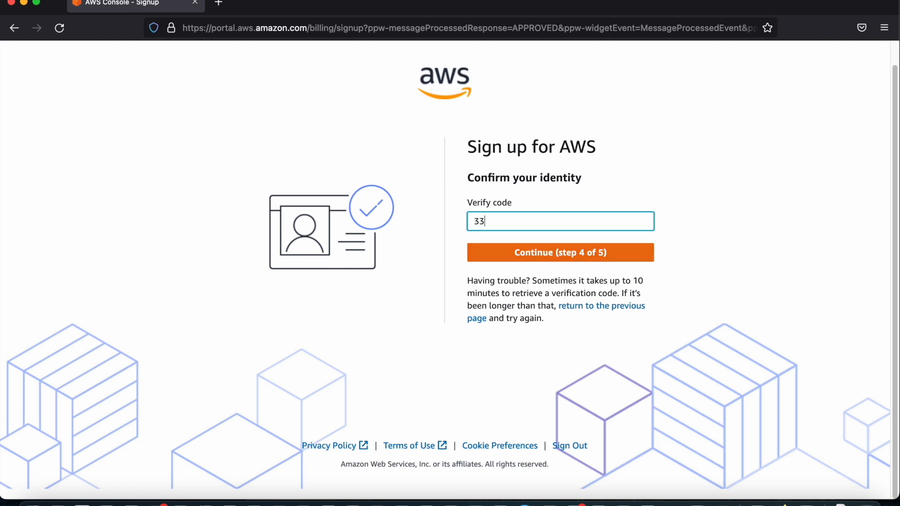
left_click(555, 252)
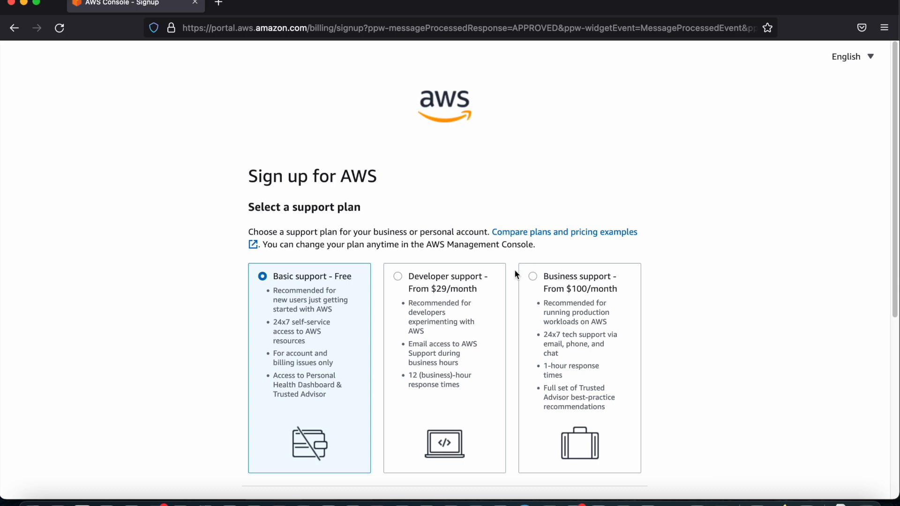
- Complete the sign-up with the Basic support - Free plan
scroll(474, 297, "down", 3)
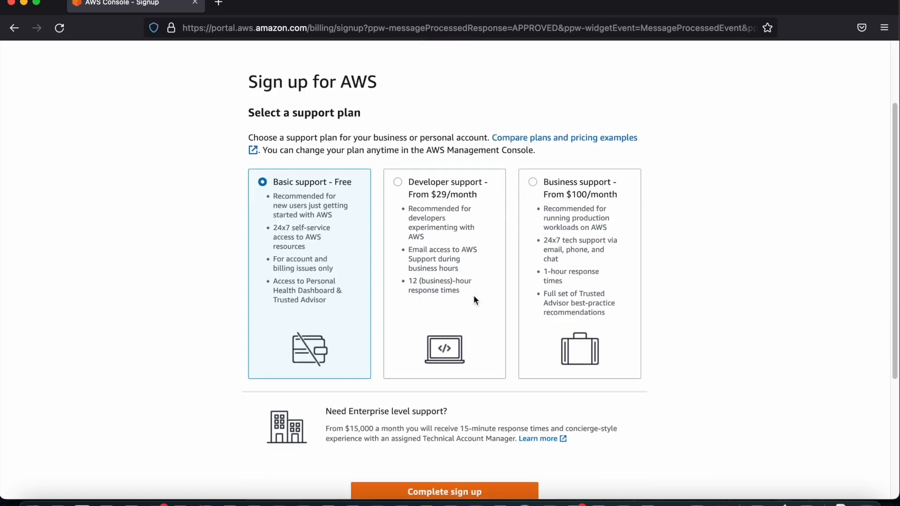
scroll(474, 294, "down", 2)
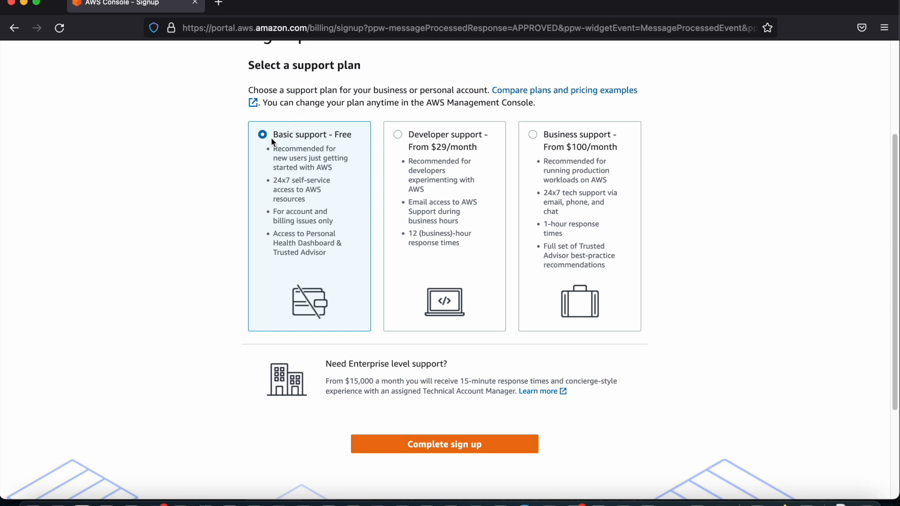
left_click(403, 442)
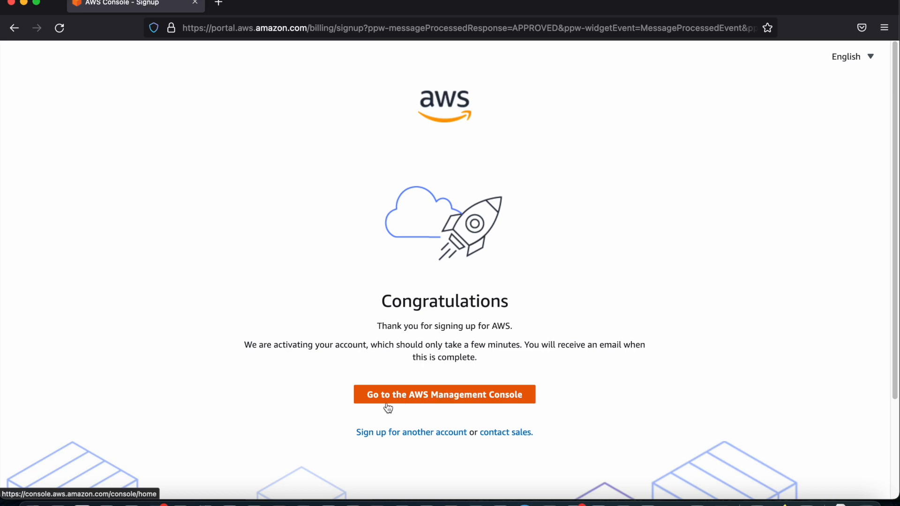
- Sign in to the AWS Management Console as root user with the saved password and switch to the new Console Home
left_click(424, 393)
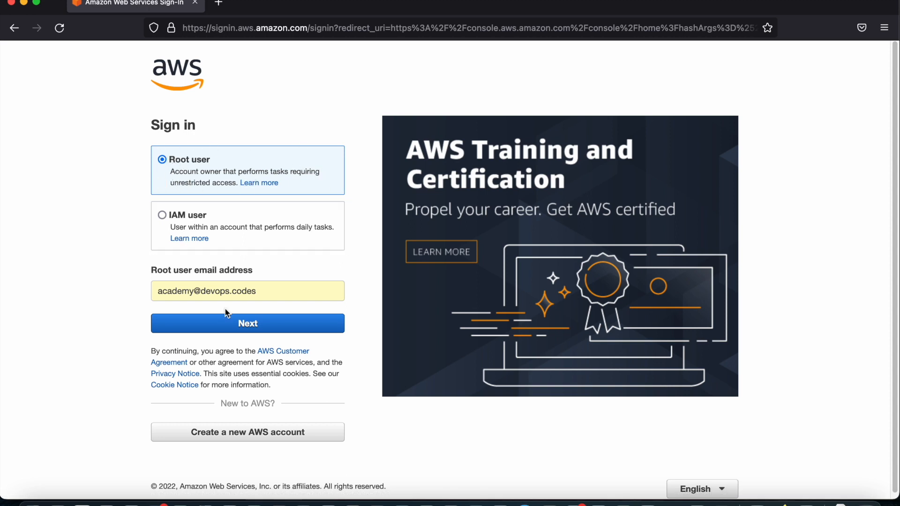
left_click(229, 326)
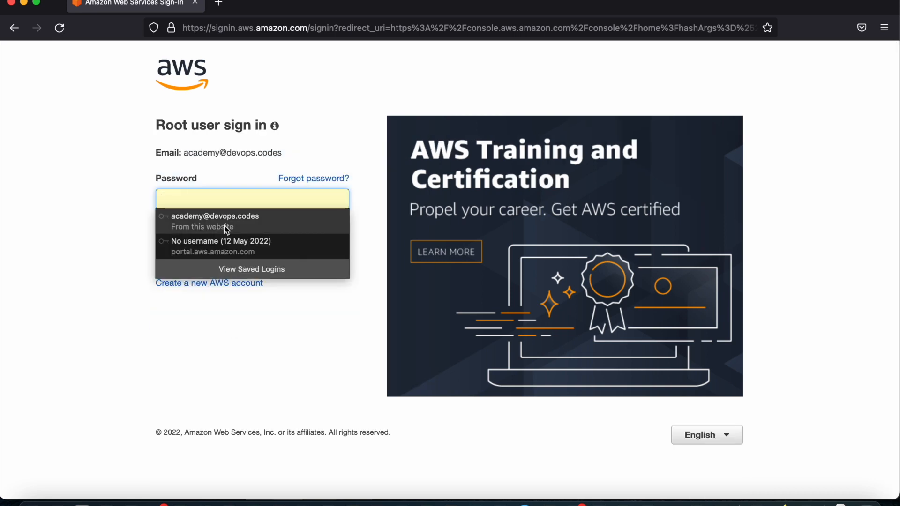
left_click(224, 213)
left_click(225, 232)
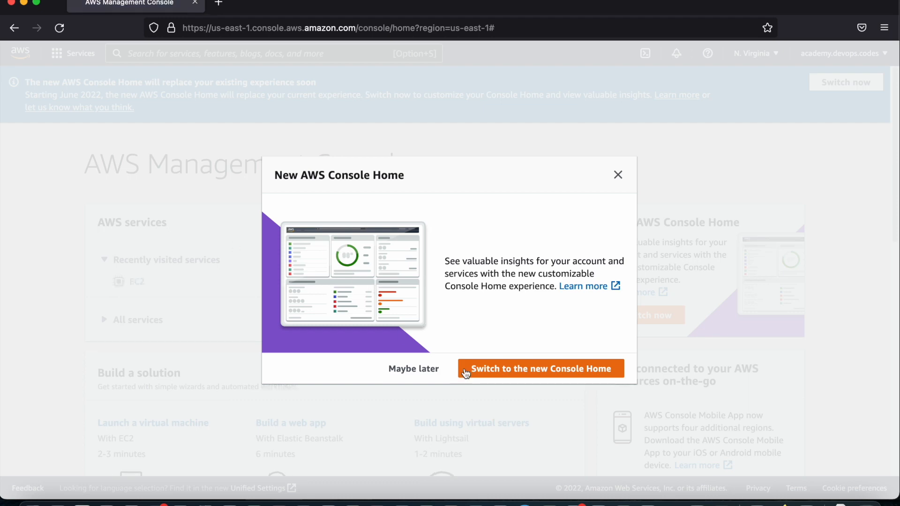
left_click(513, 374)
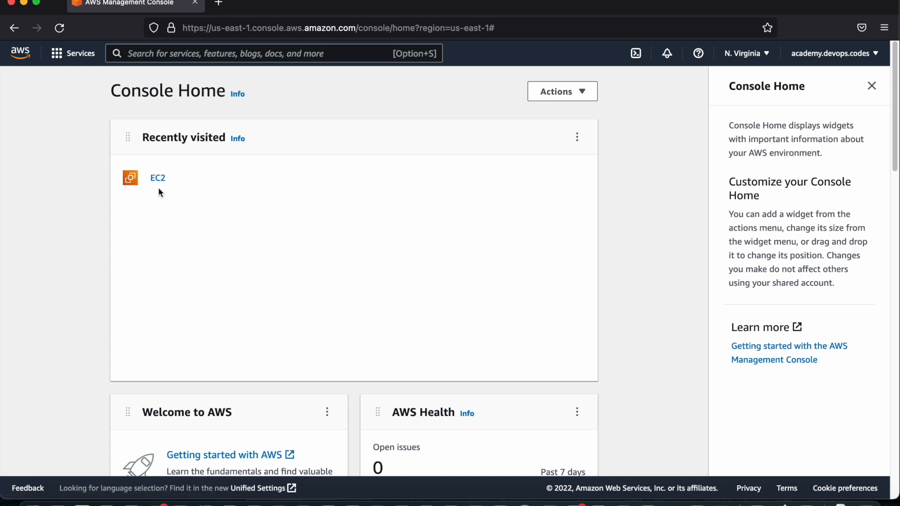
- Find the EC2 service by searching for ec2, open its dashboard and start launching a new instance
left_click(210, 53)
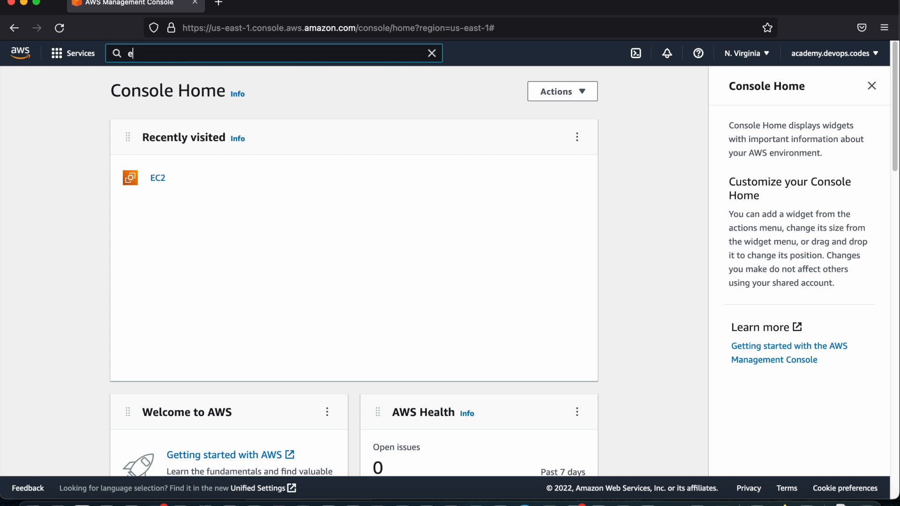
type("ec2")
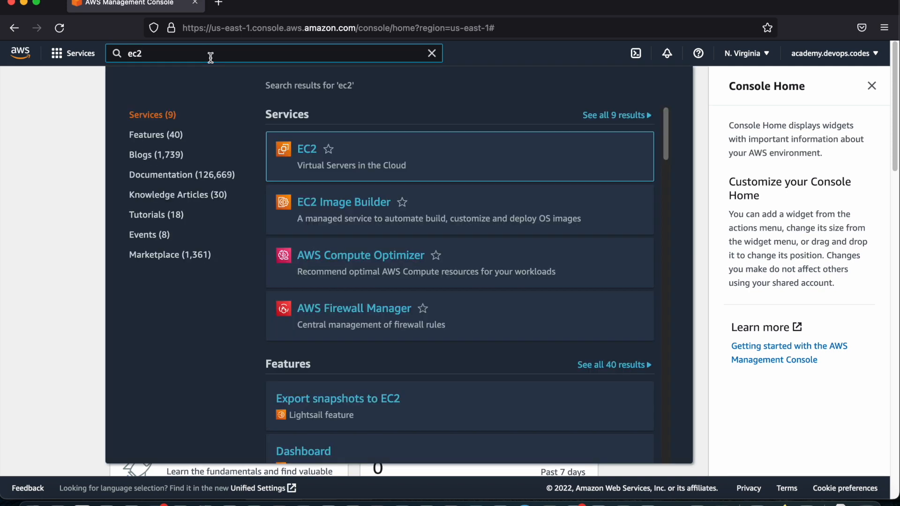
left_click(314, 153)
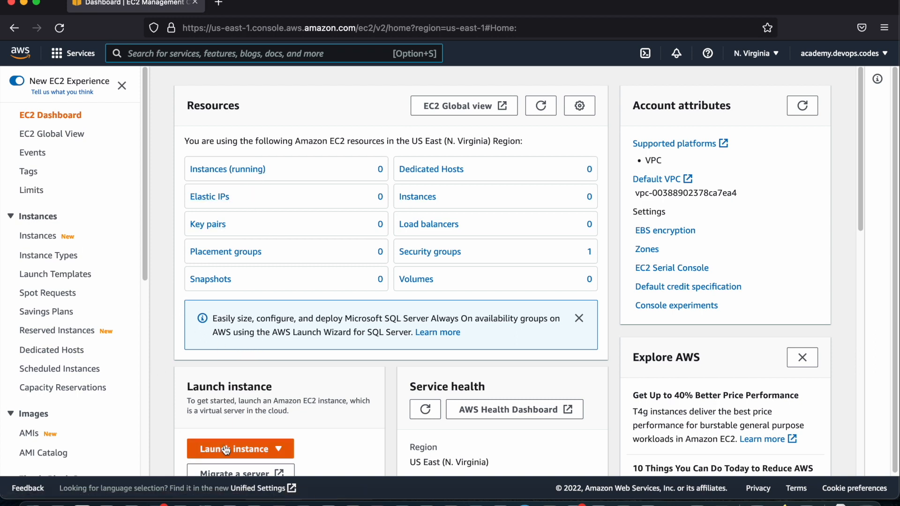
left_click(280, 451)
left_click(242, 412)
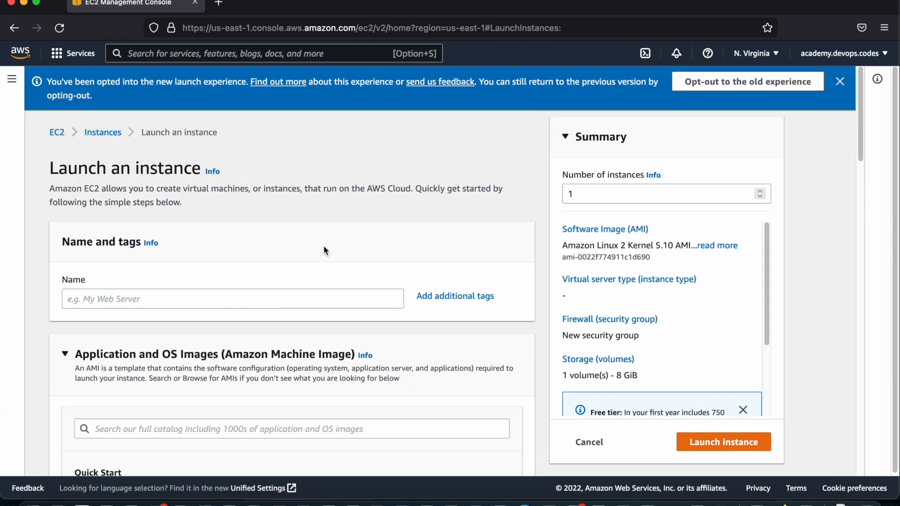
- Name the new instance first-webserver
left_click(315, 292)
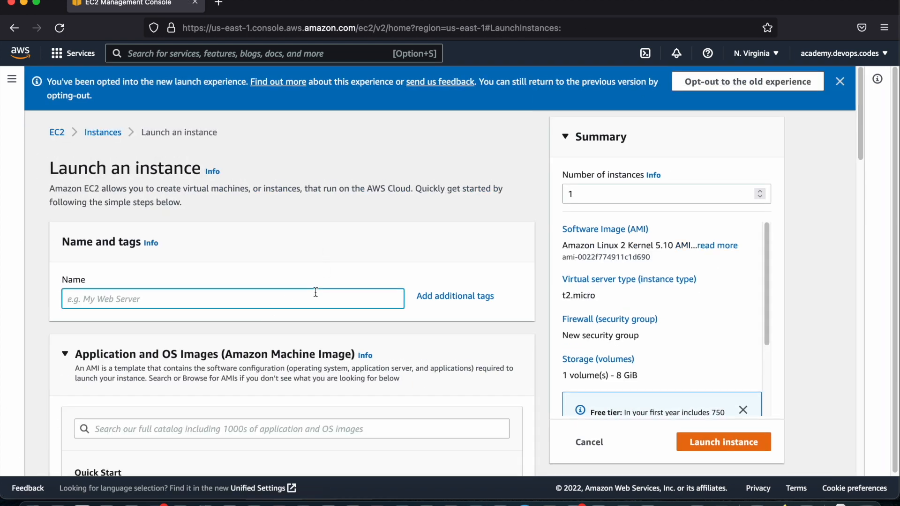
type("first-webserver")
left_click(299, 243)
- Review the quick start operating systems, Amazon Machine Image details and instance type offered for the new instance
scroll(301, 247, "down", 5)
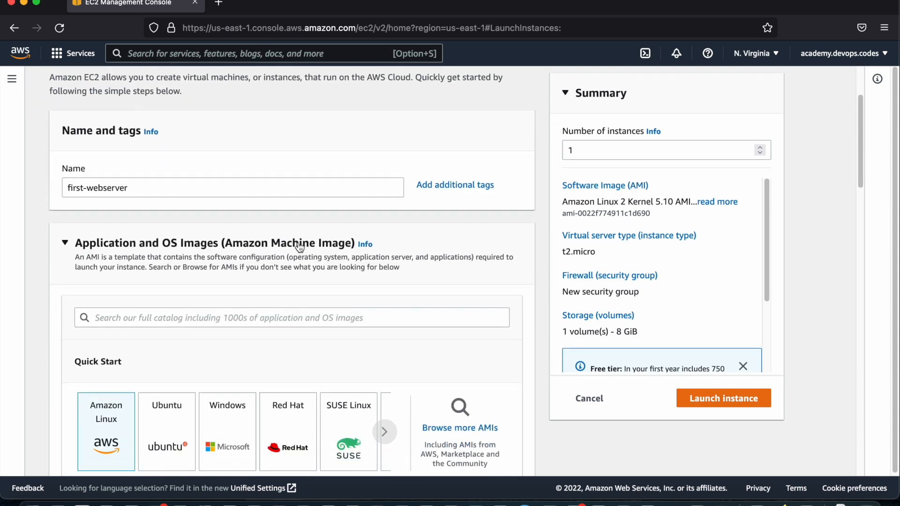
scroll(130, 266, "down", 4)
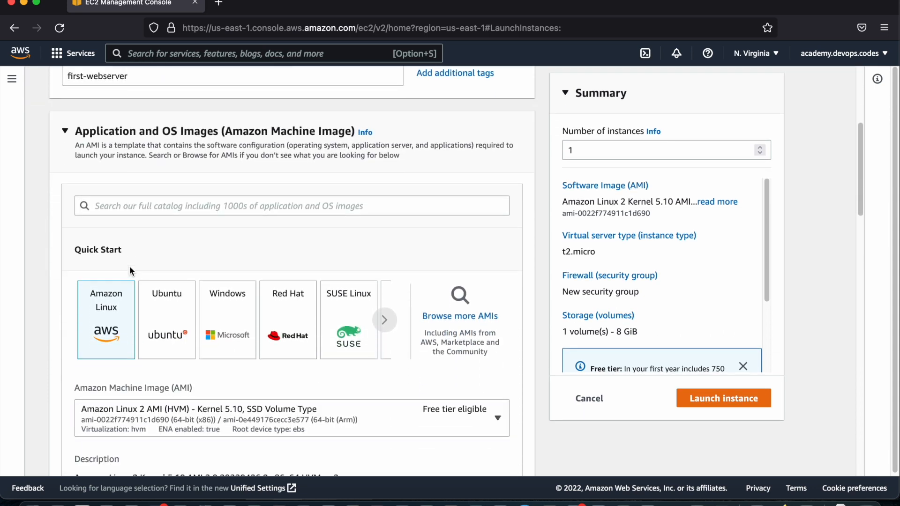
scroll(109, 313, "down", 3)
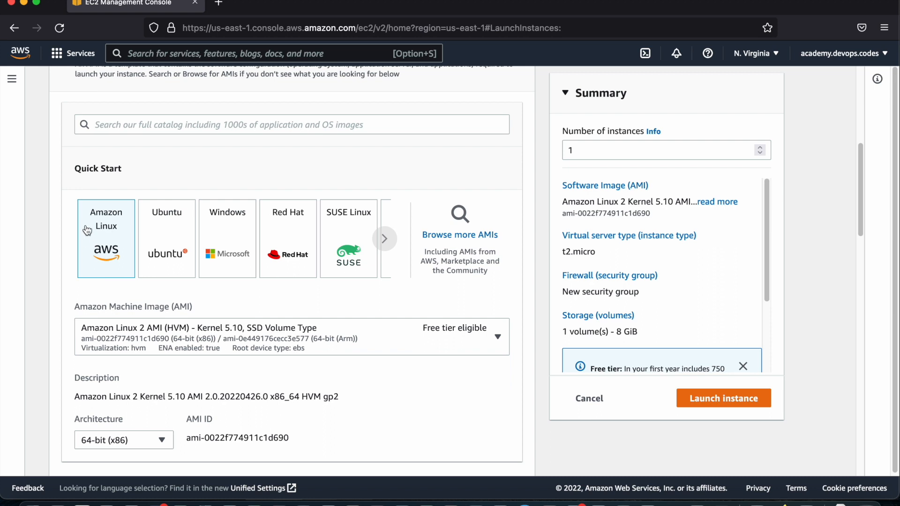
scroll(93, 239, "down", 1)
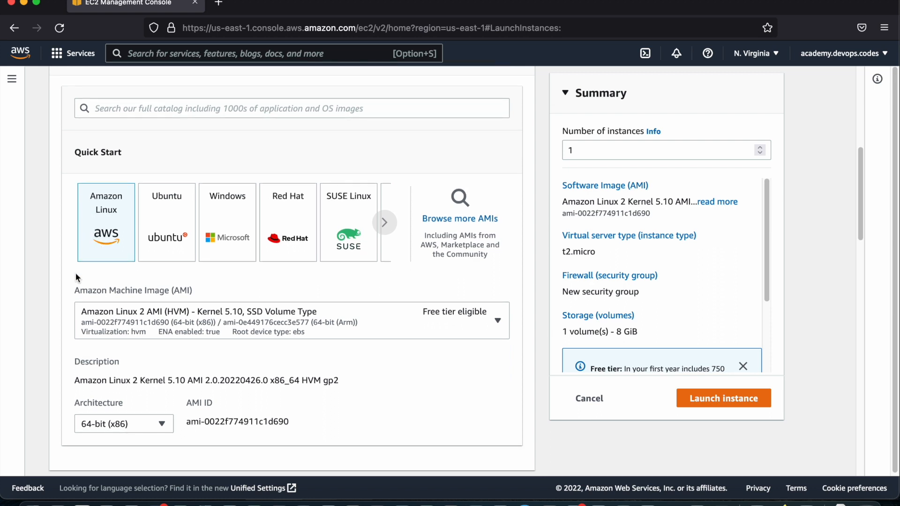
scroll(76, 274, "down", 1)
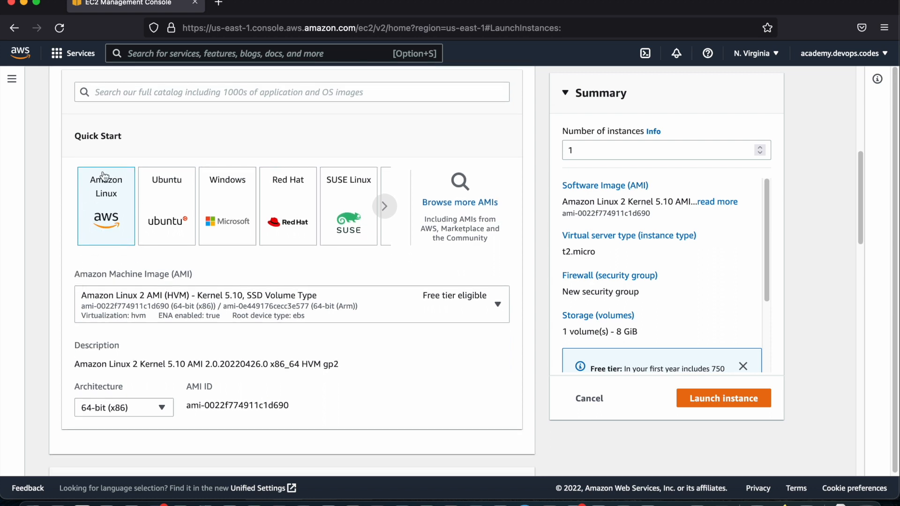
scroll(66, 287, "down", 3)
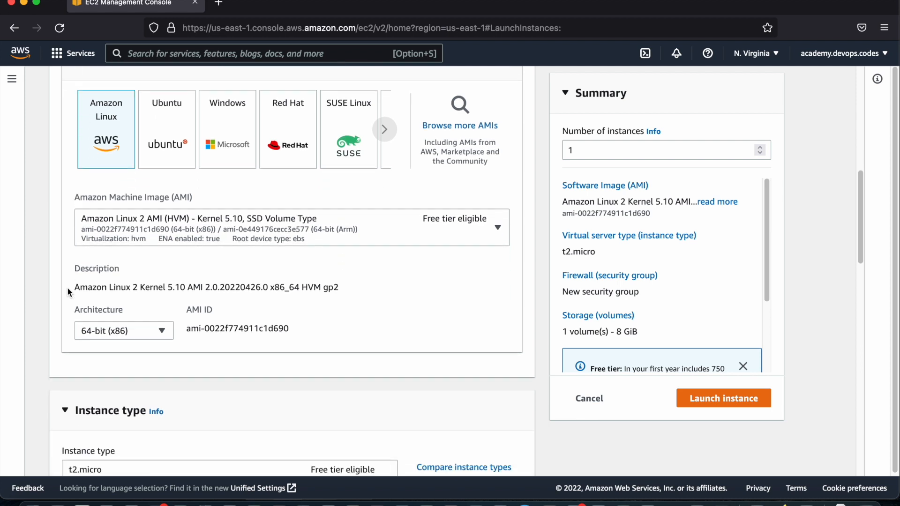
scroll(66, 287, "down", 2)
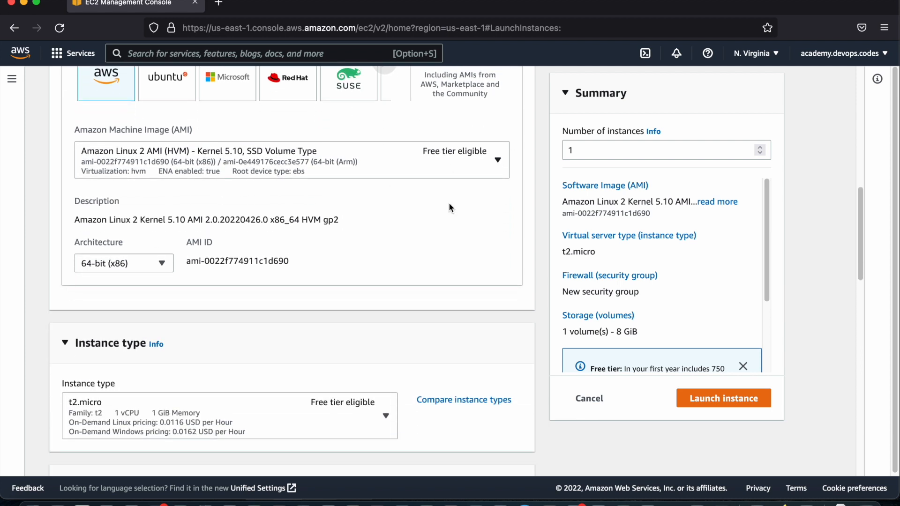
- Set the key pair for the instance login to Proceed without a key pair (Not recommended)
scroll(446, 163, "down", 1)
scroll(399, 377, "down", 8)
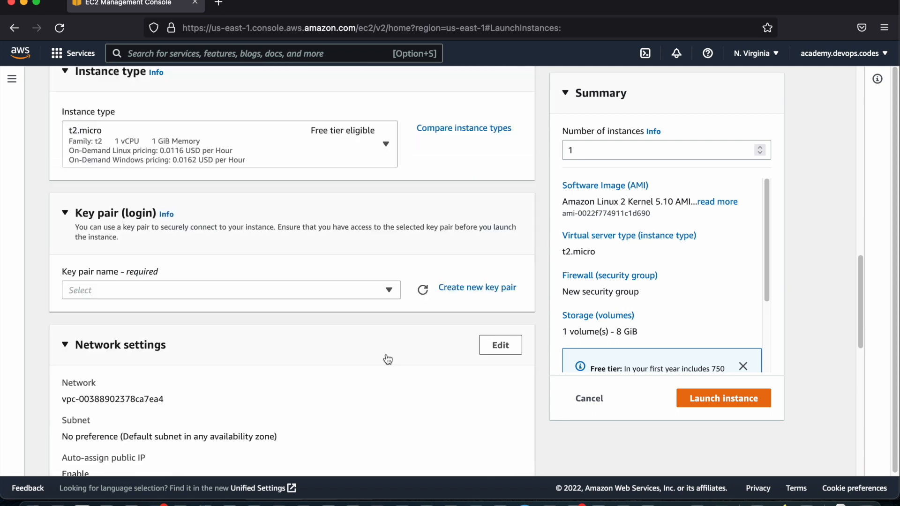
left_click(389, 290)
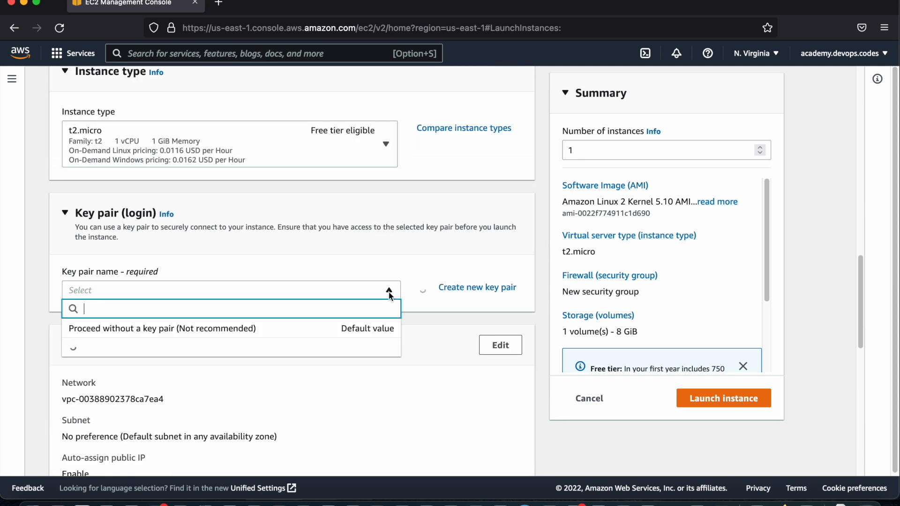
left_click(125, 329)
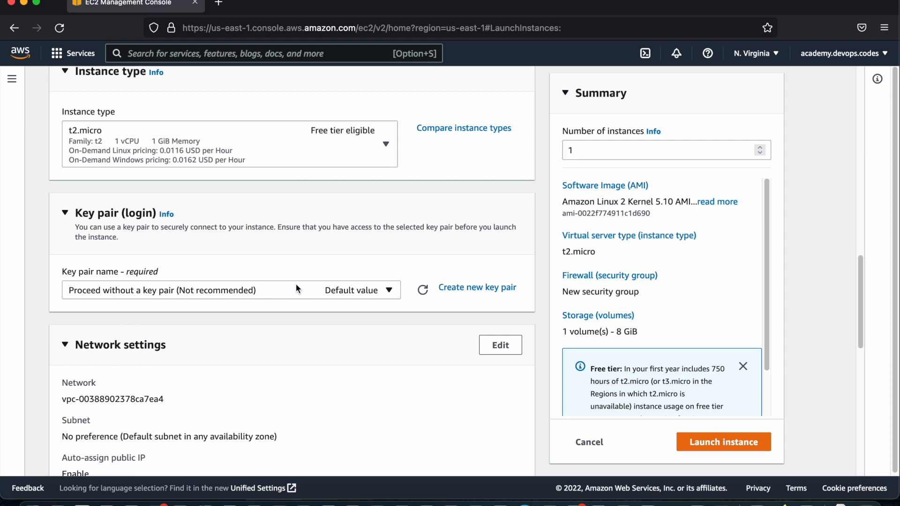
- Allow HTTP traffic from the internet in the new instance's security group rules
scroll(380, 364, "down", 5)
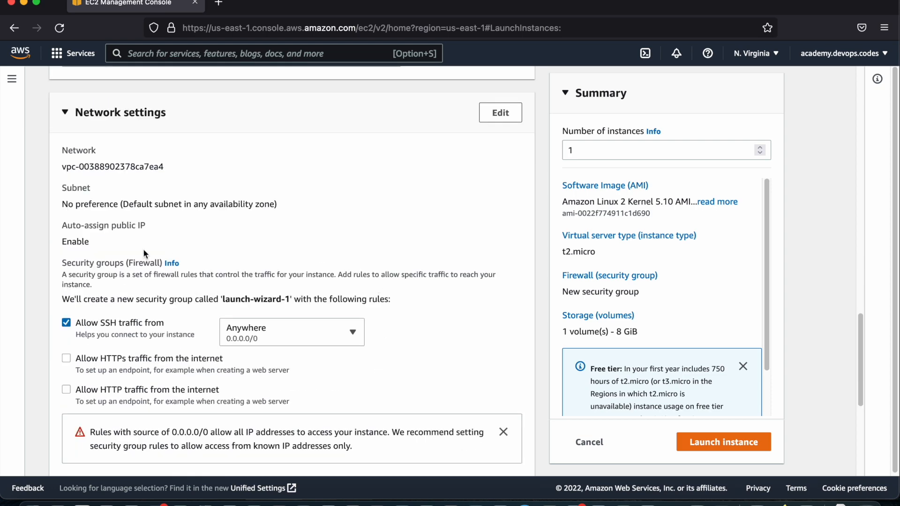
left_click(65, 393)
scroll(544, 352, "down", 3)
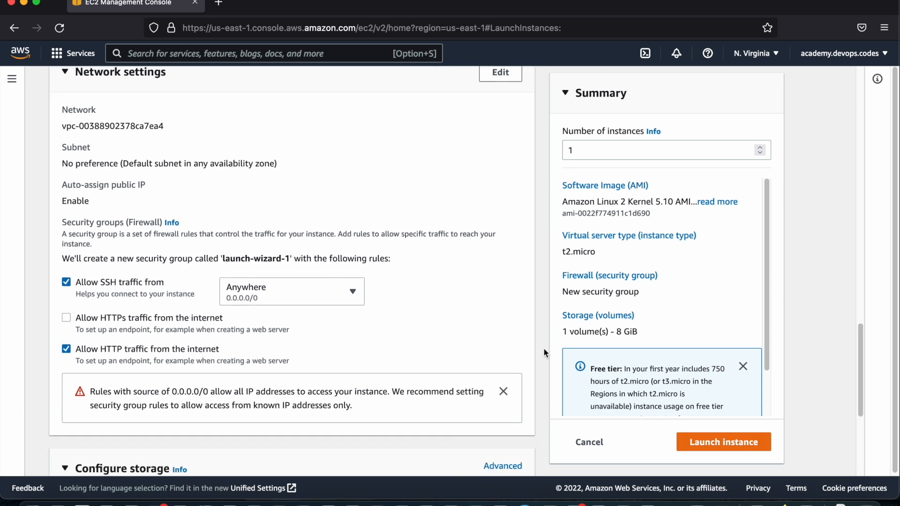
- Check the storage and remaining launch settings, launch the instance and open it in the instances list
scroll(544, 352, "down", 5)
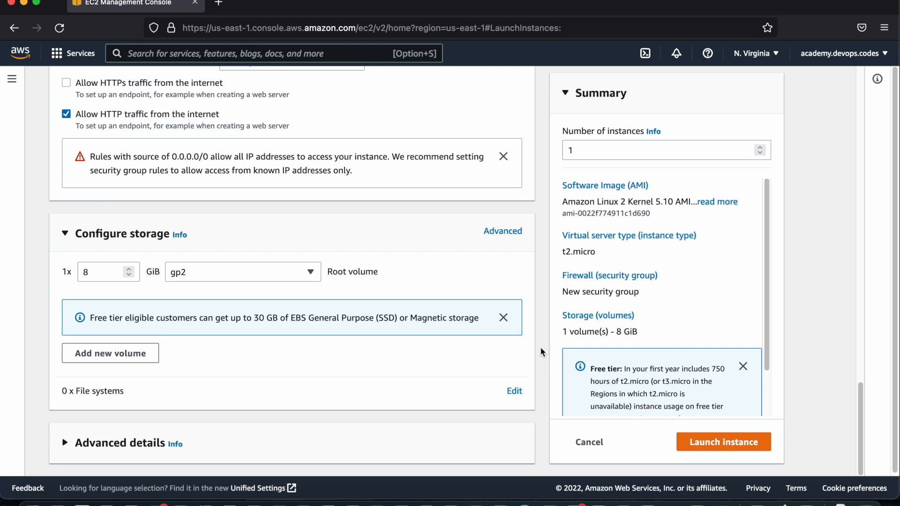
scroll(529, 371, "up", 8)
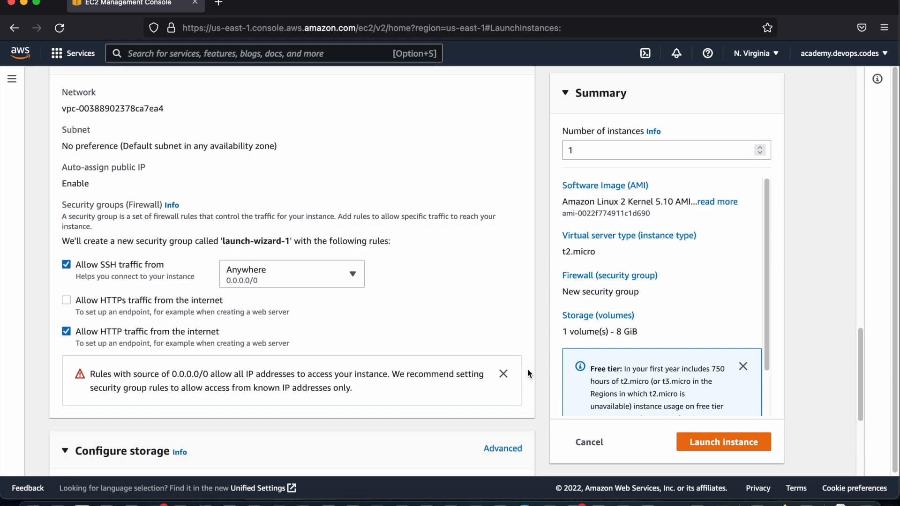
scroll(527, 369, "up", 10)
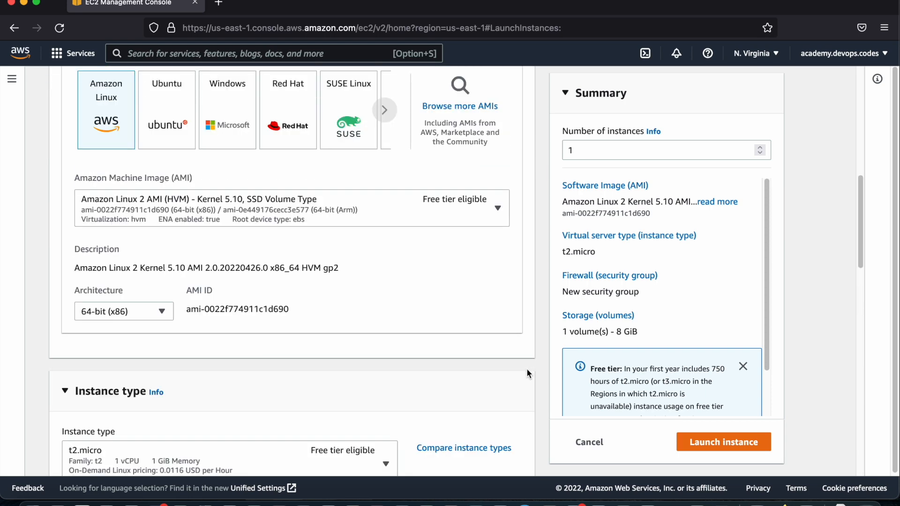
left_click(702, 442)
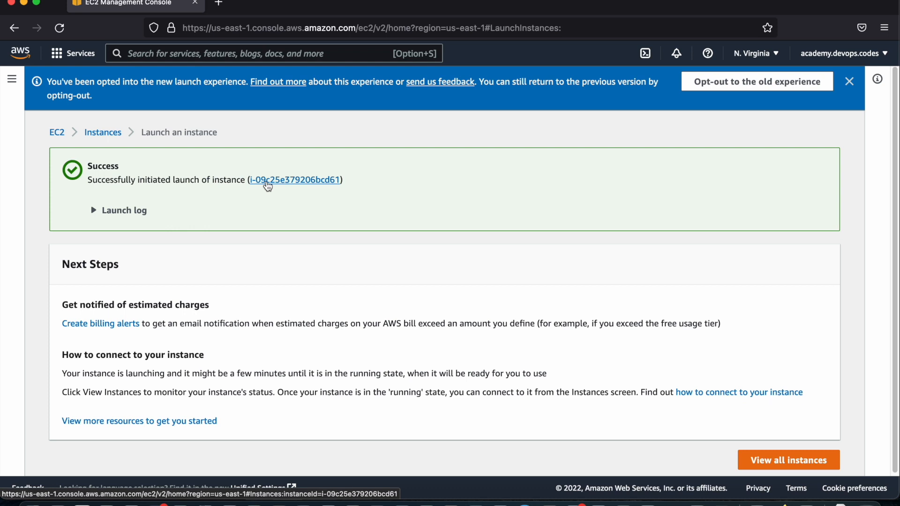
left_click(267, 184)
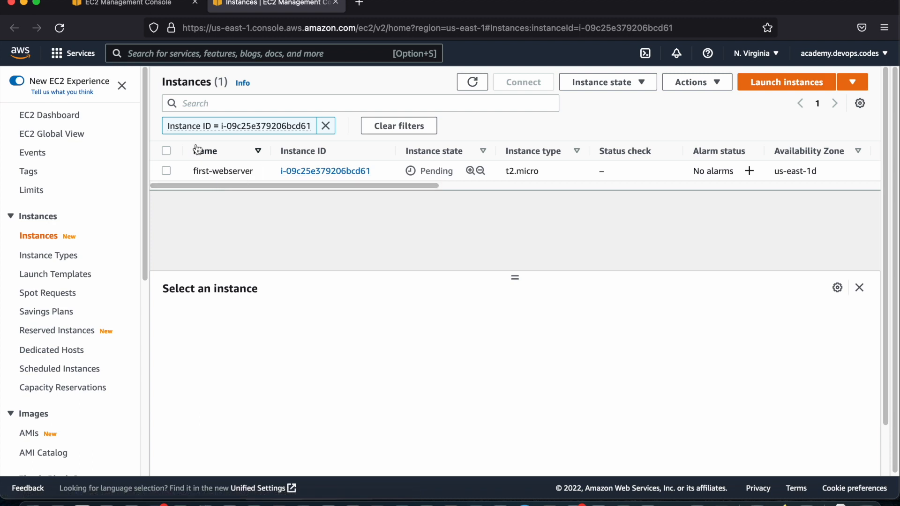
- Rename the first-webserver instance to first-webserver2
mouse_move(204, 173)
left_click(256, 170)
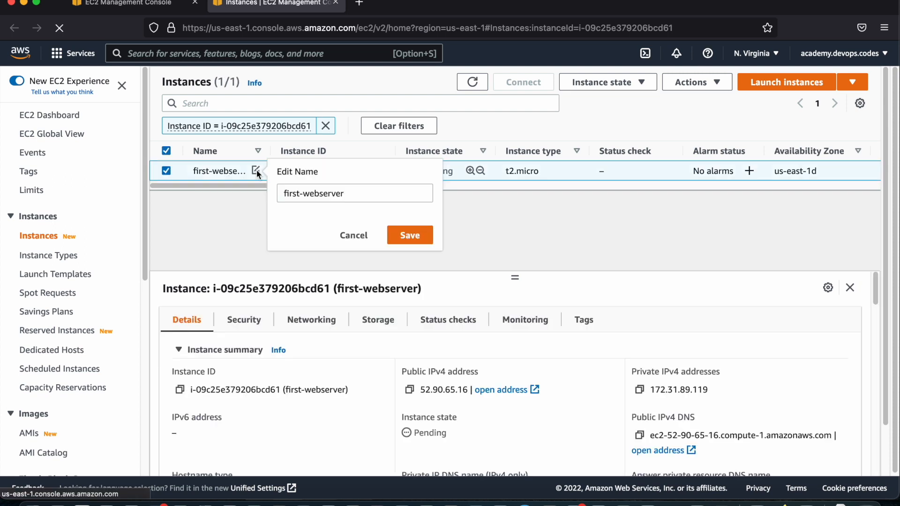
triple_click(366, 195)
left_click(365, 195)
type("2")
key("Return")
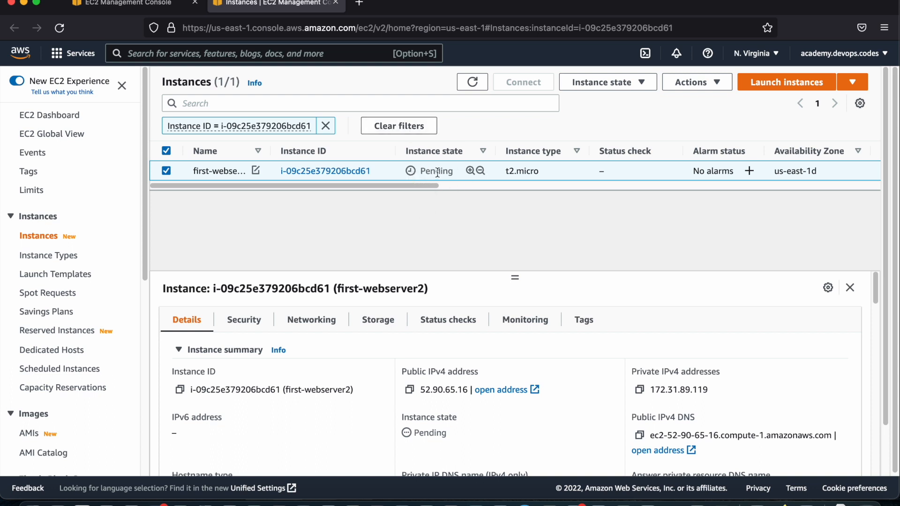
- Refresh the instances list and connect to first-webserver2 through EC2 Instance Connect as ec2-user
left_click(473, 83)
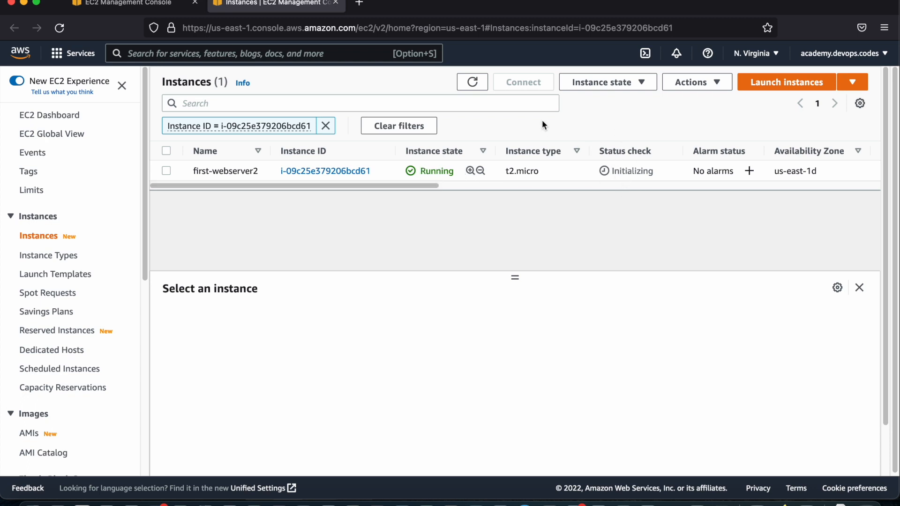
left_click(166, 173)
left_click(166, 173)
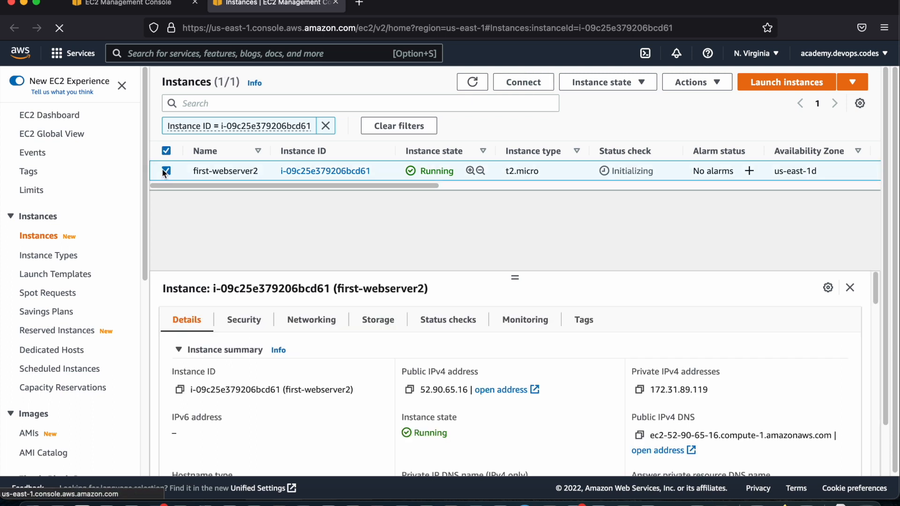
left_click(518, 82)
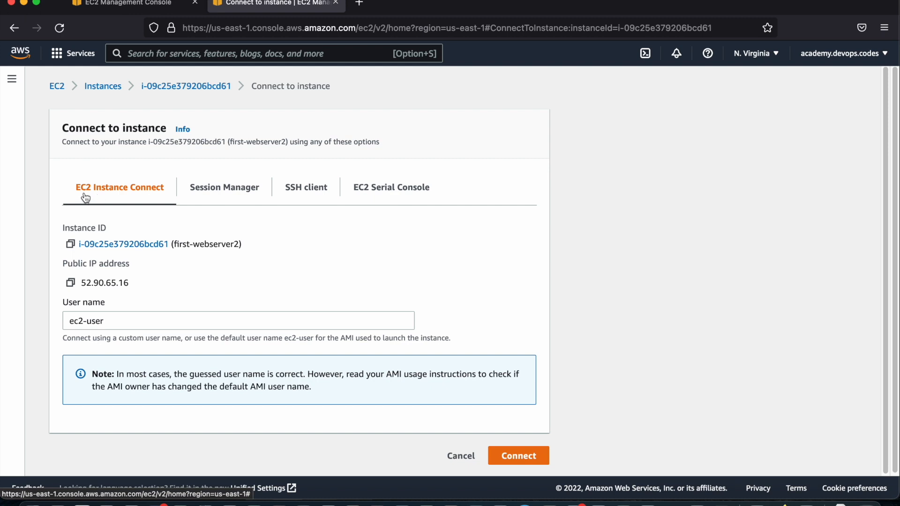
left_click(527, 453)
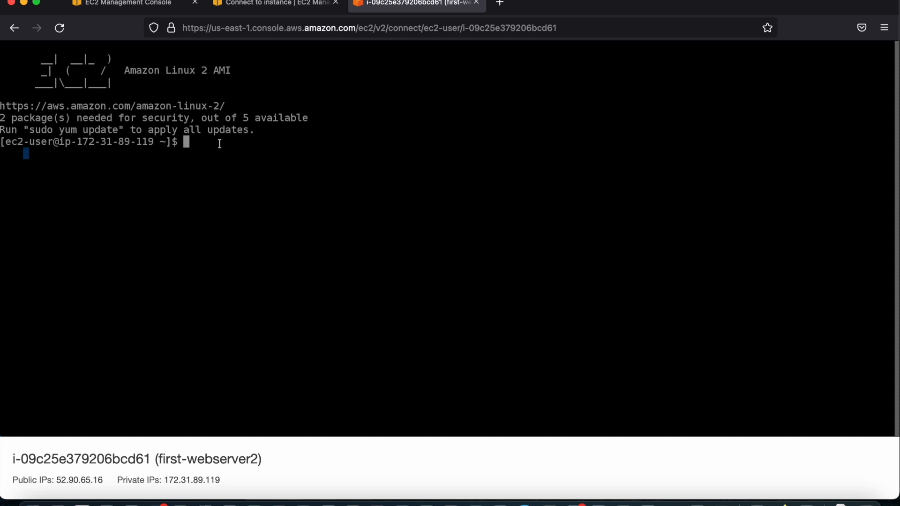
- Switch to the root user with sudo su and install all package updates with yum update, answering y
type("sudo su")
key("Return")
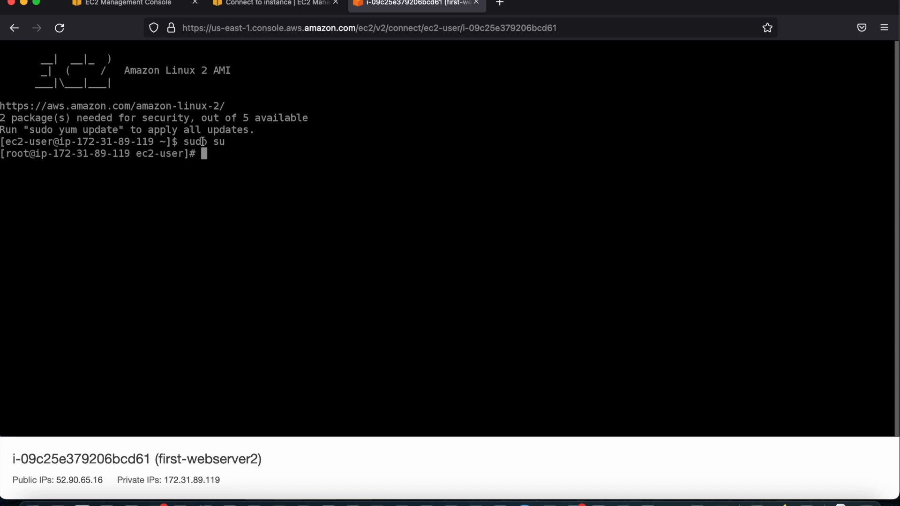
type("yum yupdate")
key("BackSpace")
key("BackSpace")
key("BackSpace")
key("BackSpace")
key("BackSpace")
key("BackSpace")
key("BackSpace")
type("update")
key("Return")
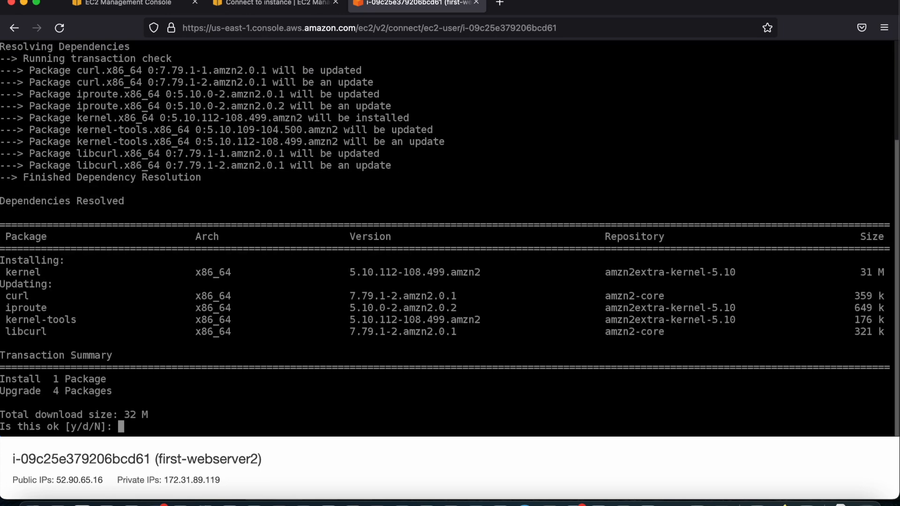
type("y")
key("Return")
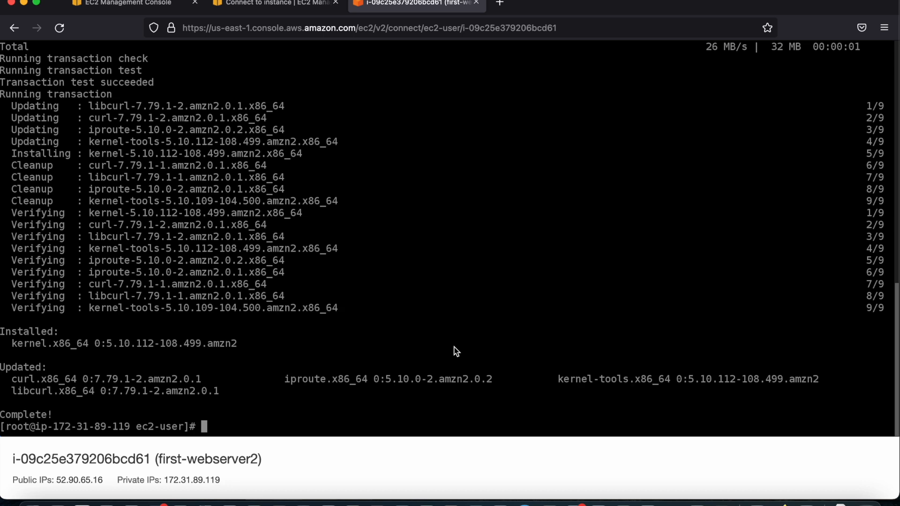
- Install nginx by running amazon-linux-extras install nginx1 and answering y to the installation prompt
type("amazon-linux-e")
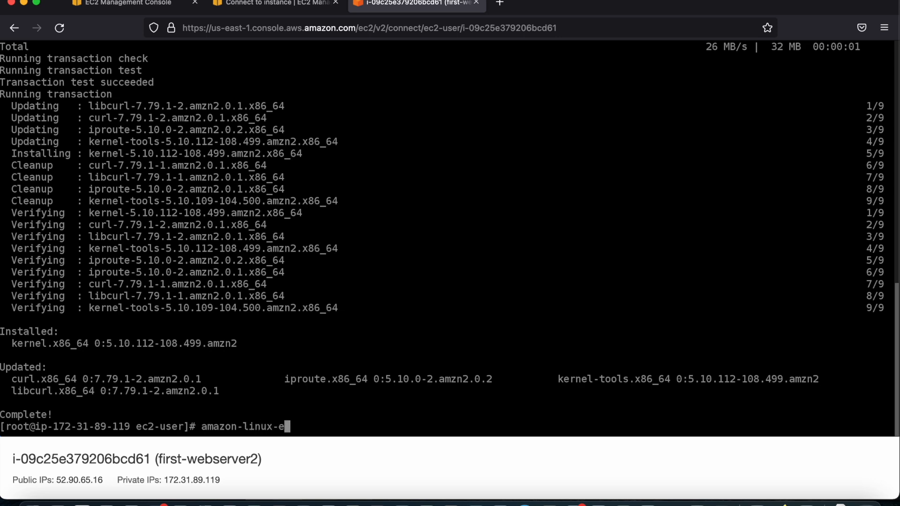
type("xtras install nginx1")
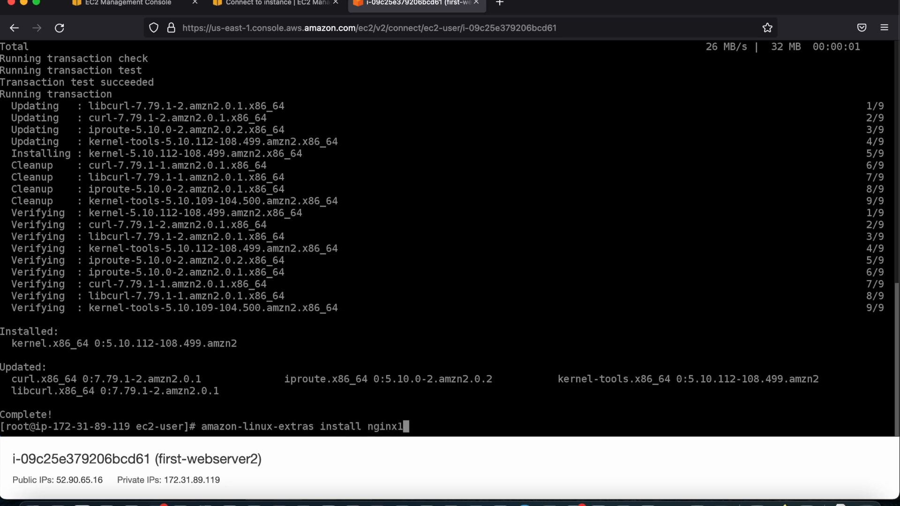
key("Return")
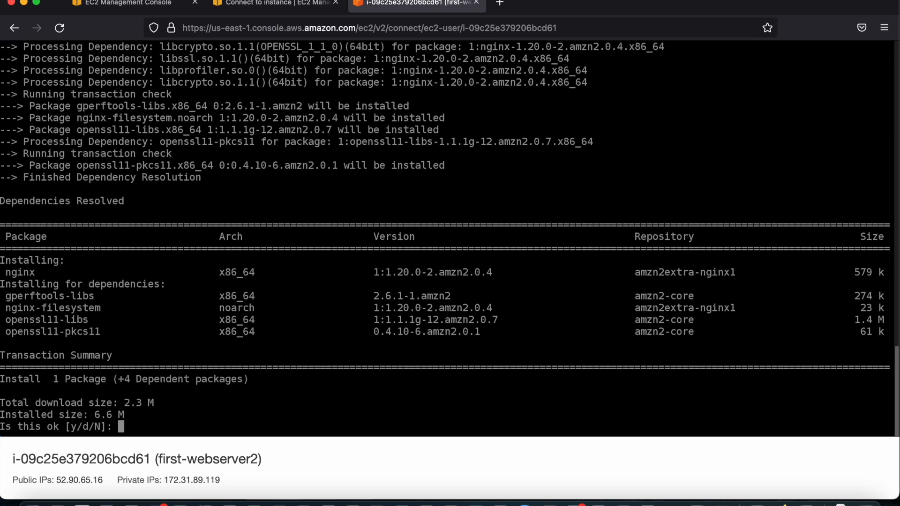
type("y")
key("Return")
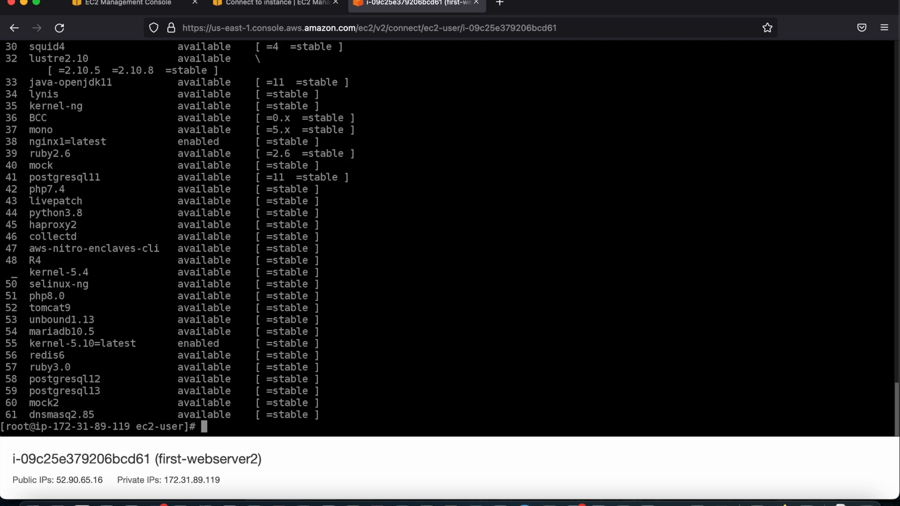
- Start the nginx web server on the instance by running service nginx start
type("service nginx start")
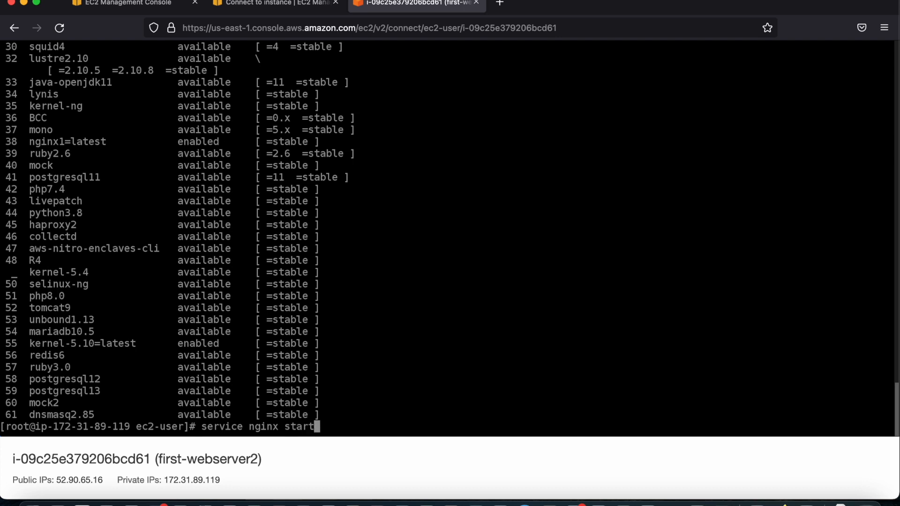
key("Return")
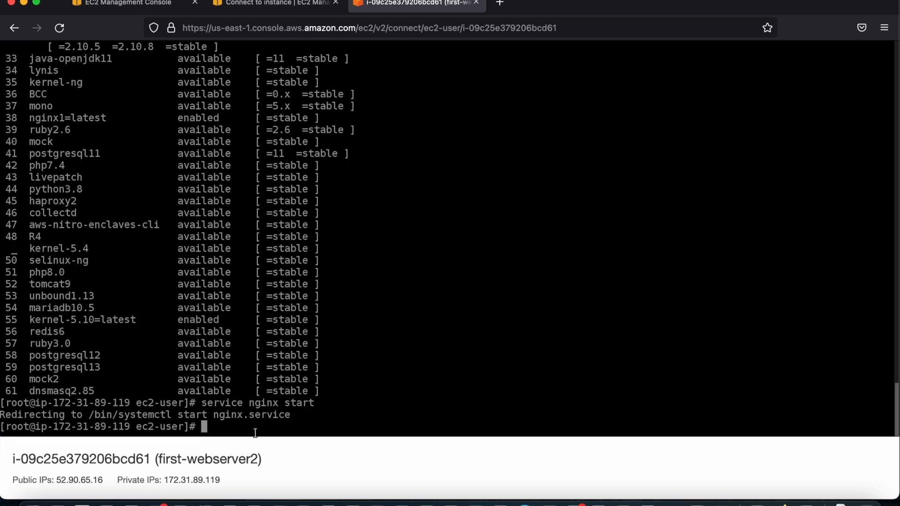
- Test the web server locally by running curl localhost and review the returned HTML
type("curl localohst")
key("BackSpace")
key("BackSpace")
key("BackSpace")
key("BackSpace")
type("host")
key("Return")
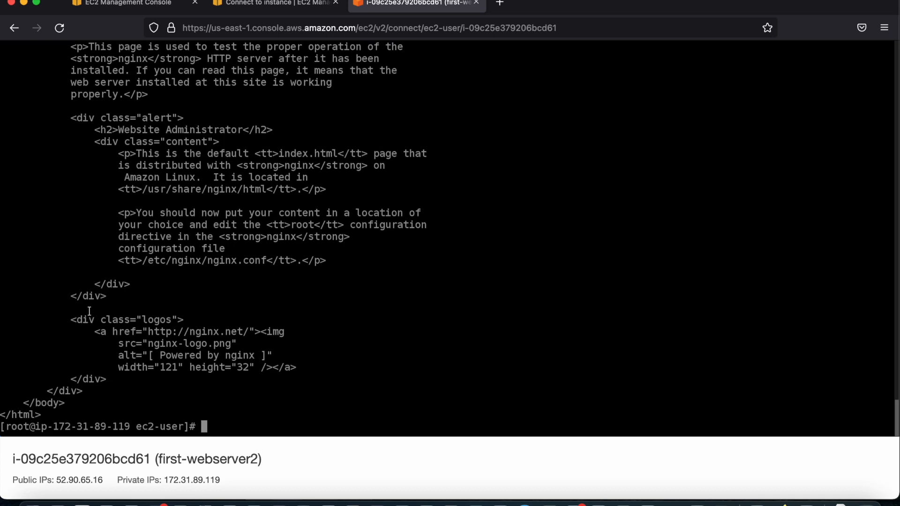
scroll(83, 206, "up", 3)
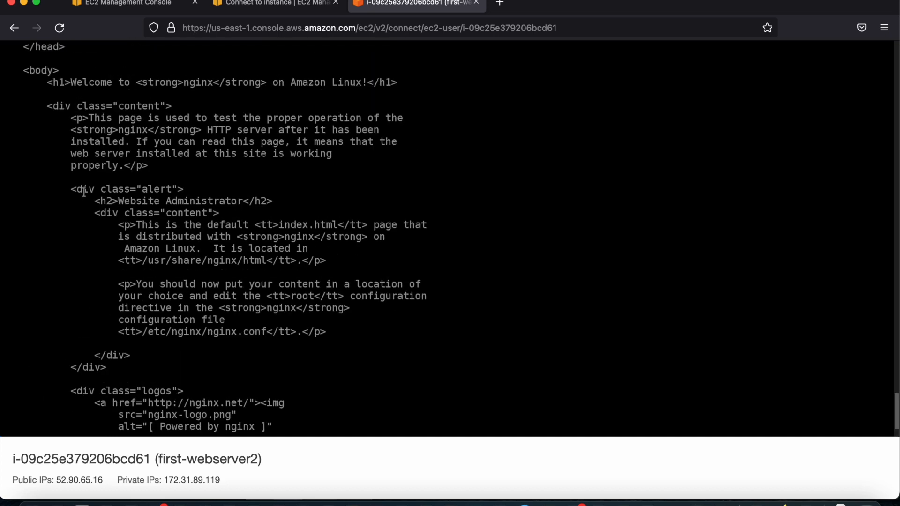
scroll(84, 192, "up", 1)
scroll(84, 192, "up", 2)
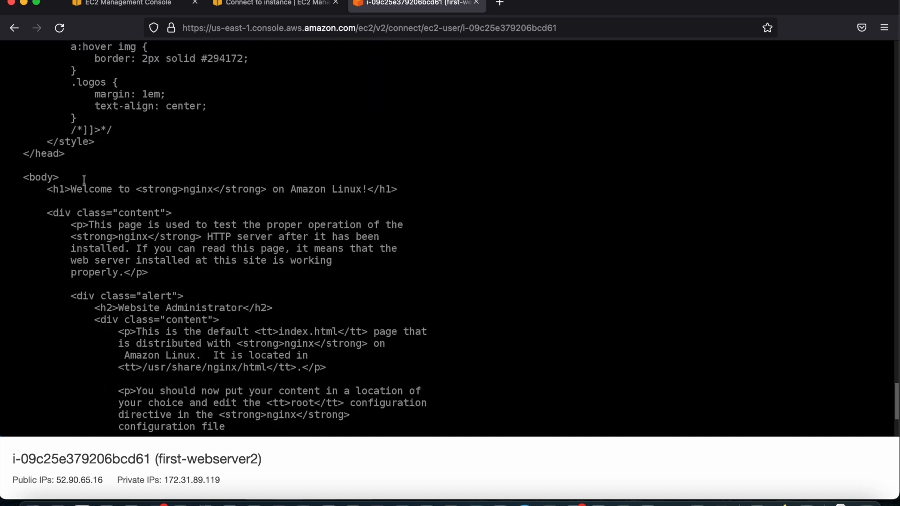
scroll(84, 187, "up", 3)
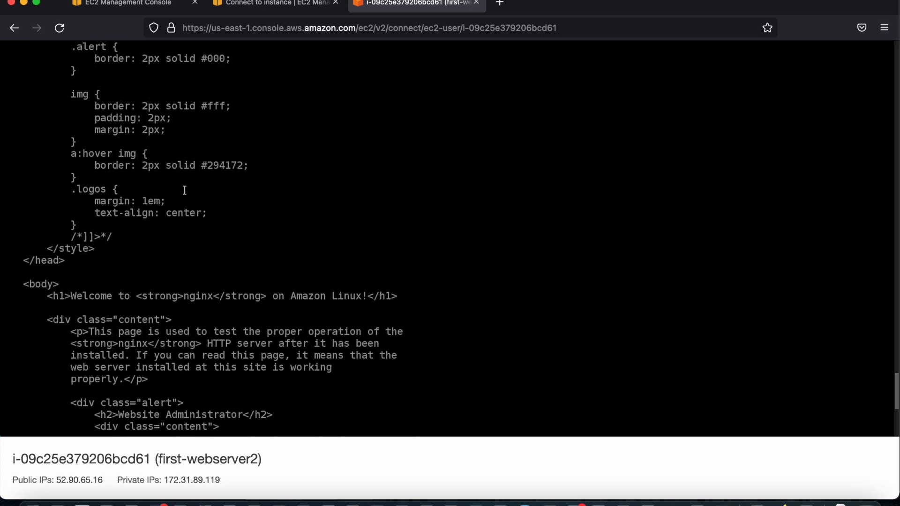
scroll(185, 190, "up", 3)
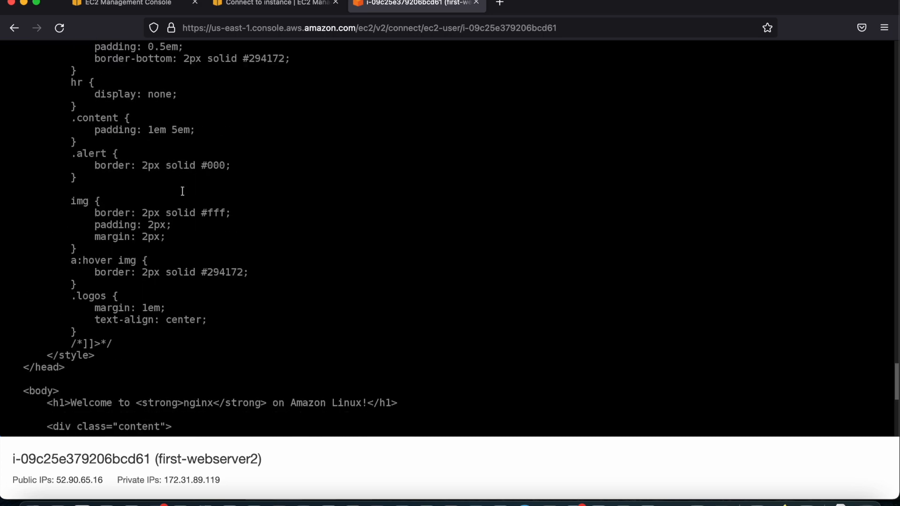
scroll(189, 189, "down", 11)
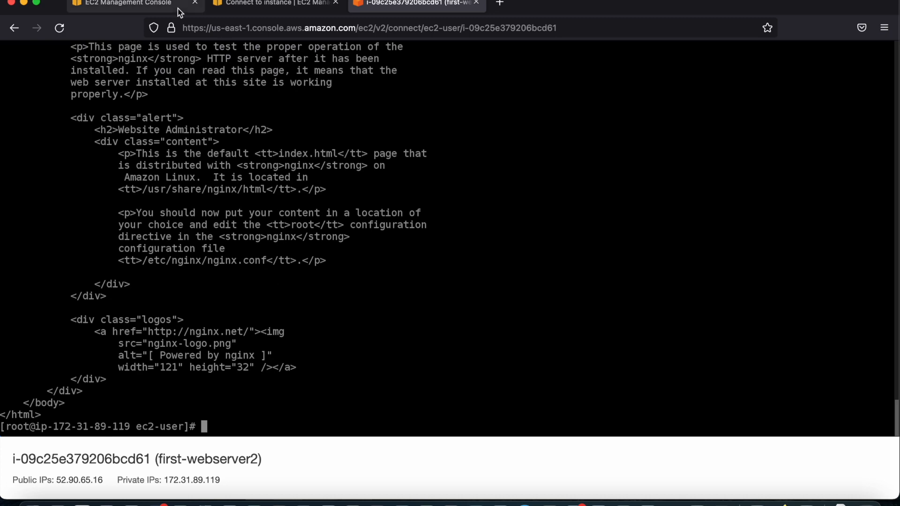
- Copy the public IPv4 DNS of first-webserver2 from its instance details and open that address in a new browser tab
left_click(131, 7)
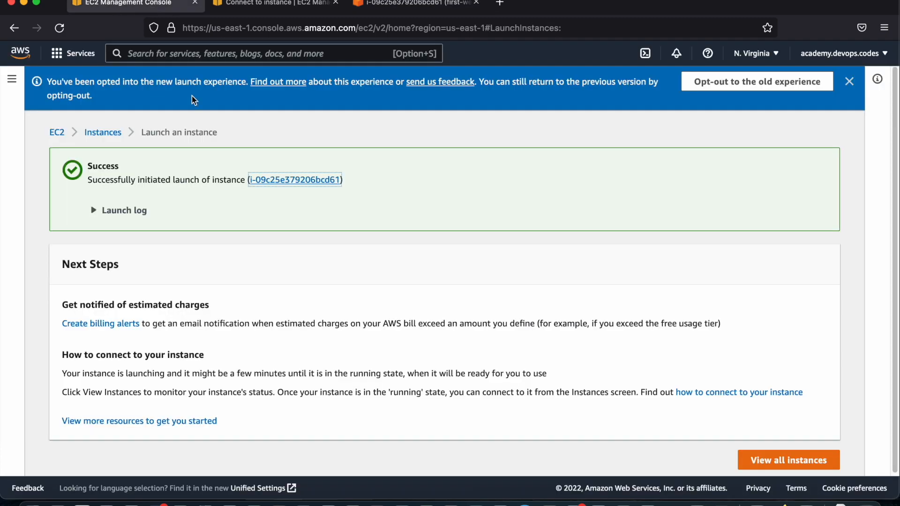
left_click(109, 134)
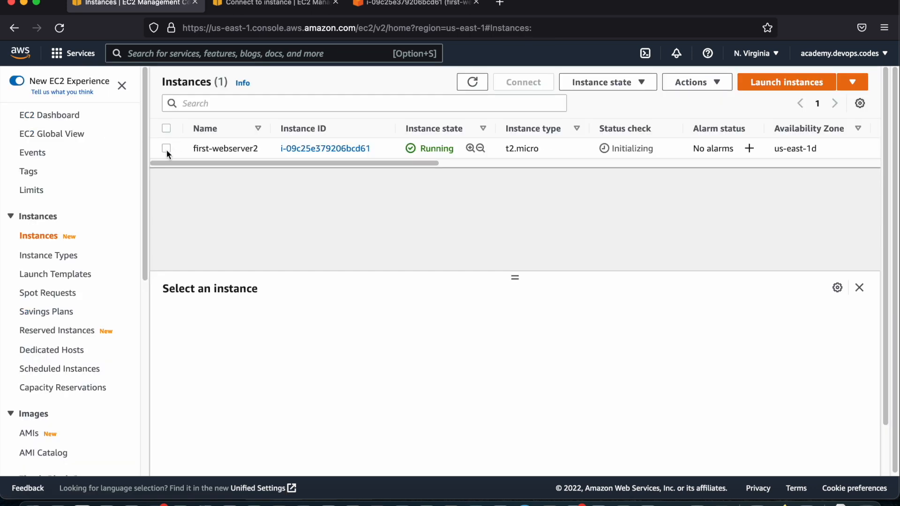
left_click(165, 148)
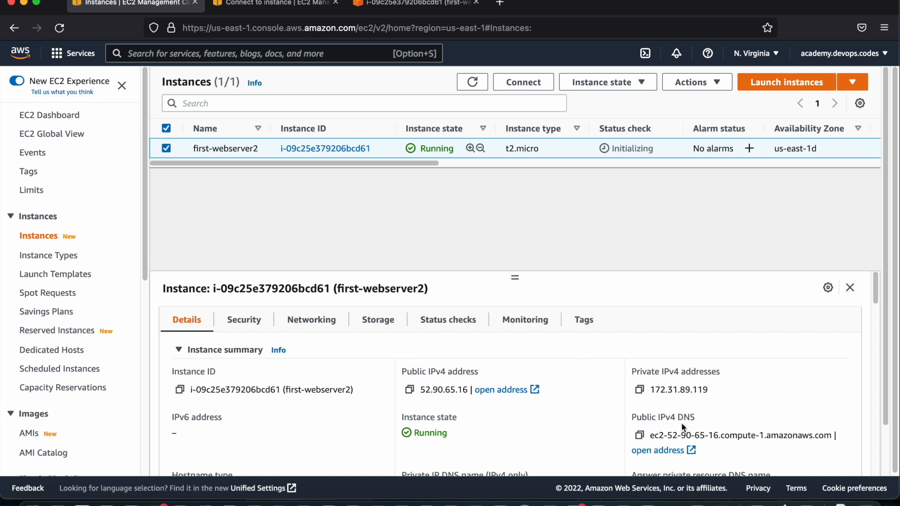
left_click(639, 436)
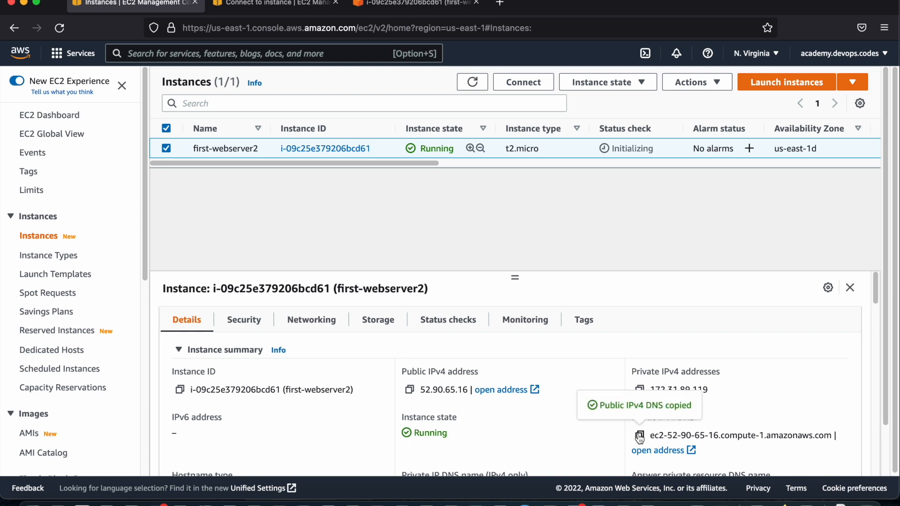
left_click(509, 10)
key("super+v")
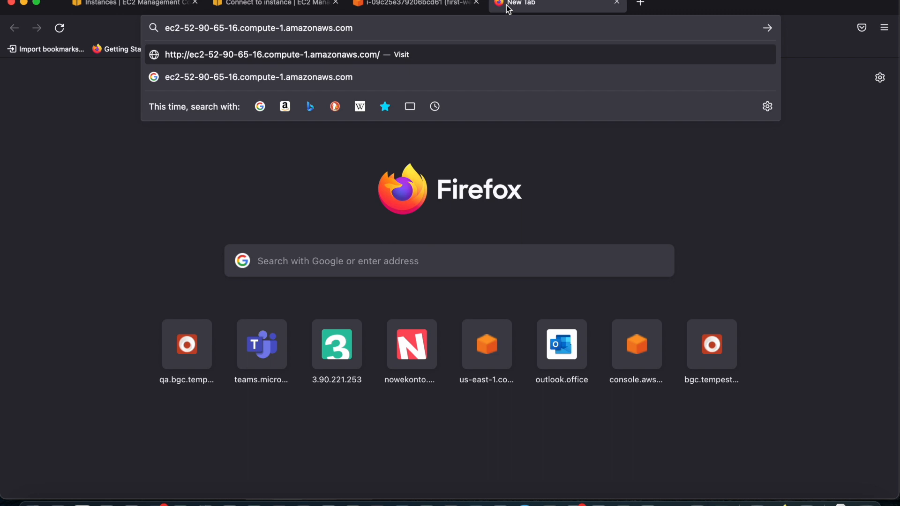
key("Return")
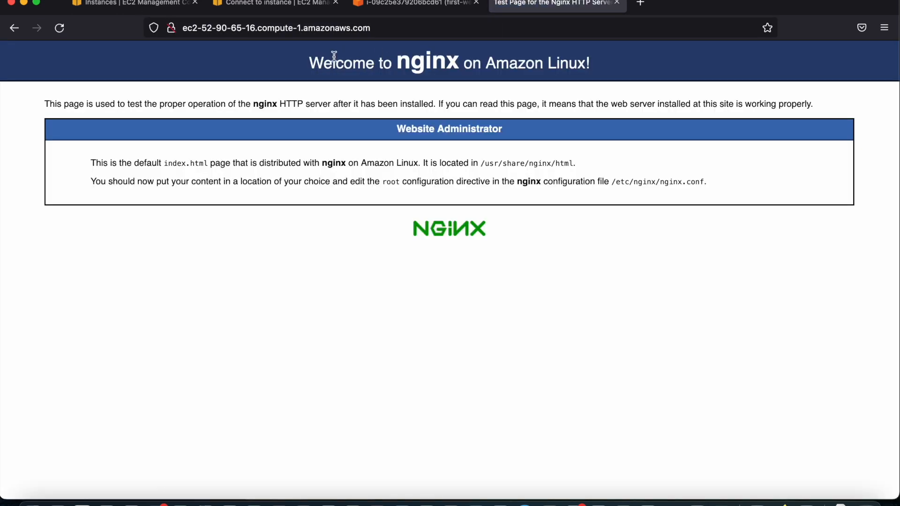
- Compare the welcome heading of the nginx test page with the HTML returned by curl in the terminal session
left_click_drag(307, 66, 592, 66)
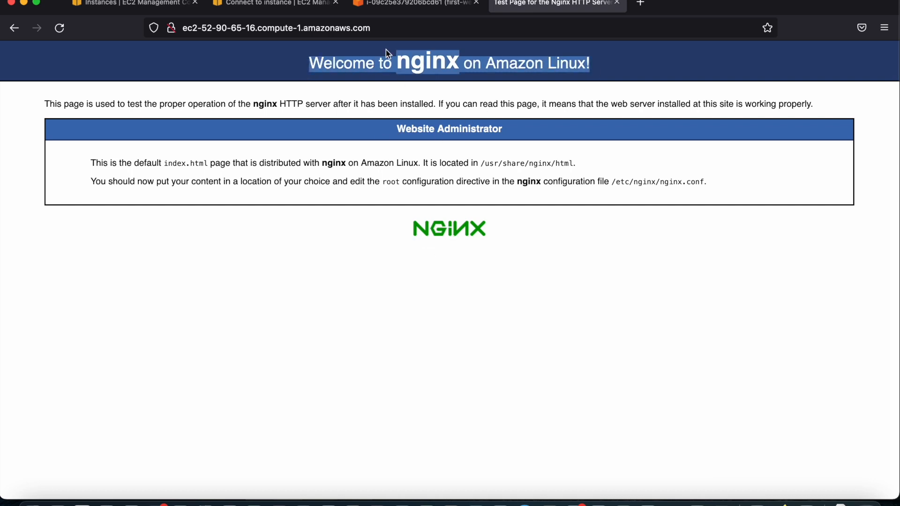
left_click(386, 10)
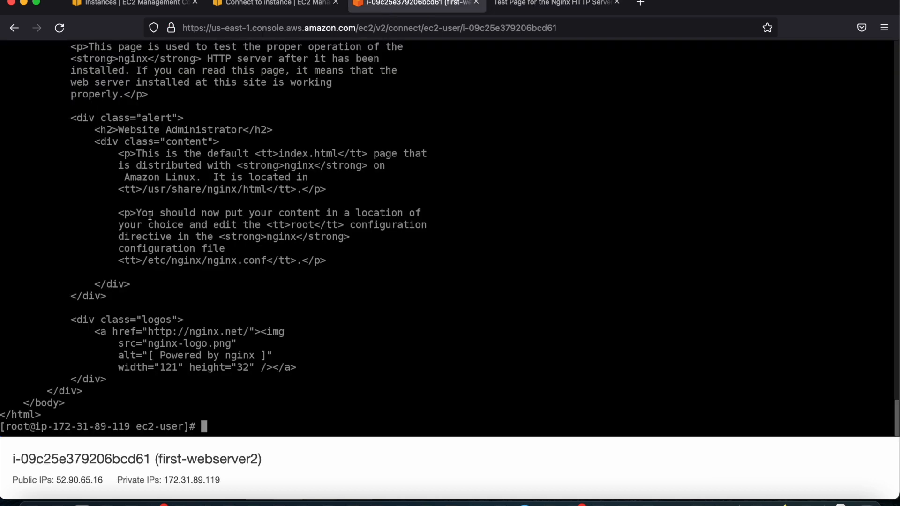
scroll(97, 168, "up", 6)
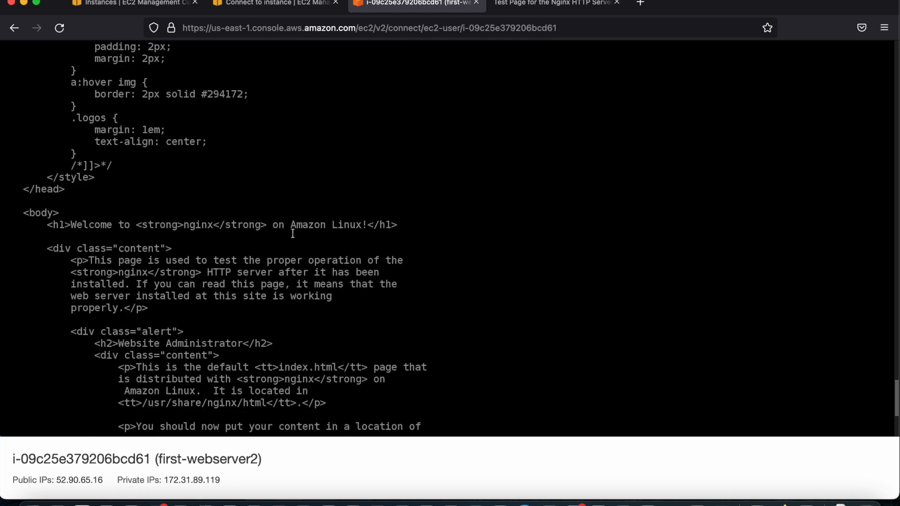
left_click(540, 11)
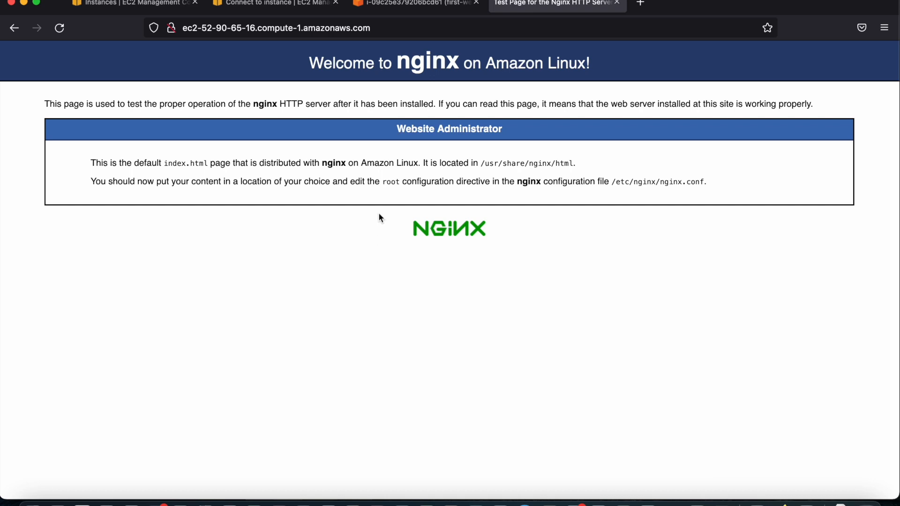
- Close the nginx test page and the terminal session, and return to the EC2 instances list
left_click(619, 4)
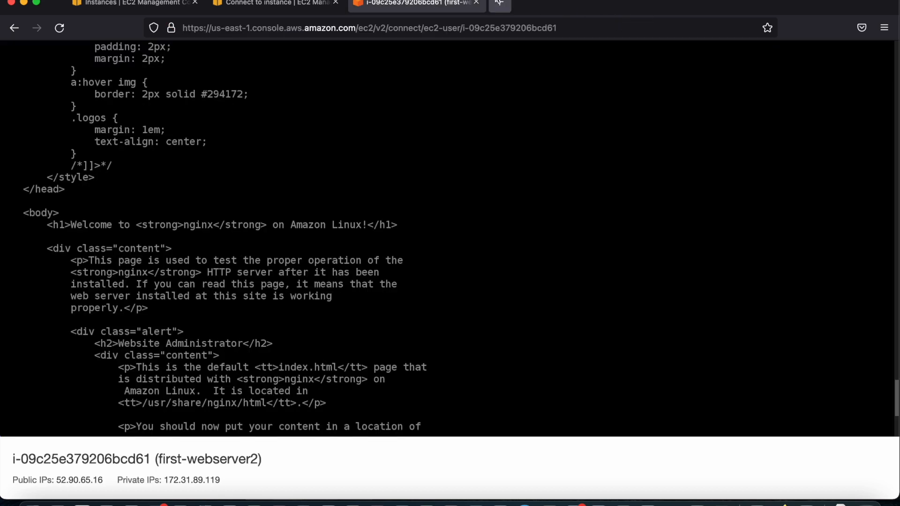
left_click(476, 3)
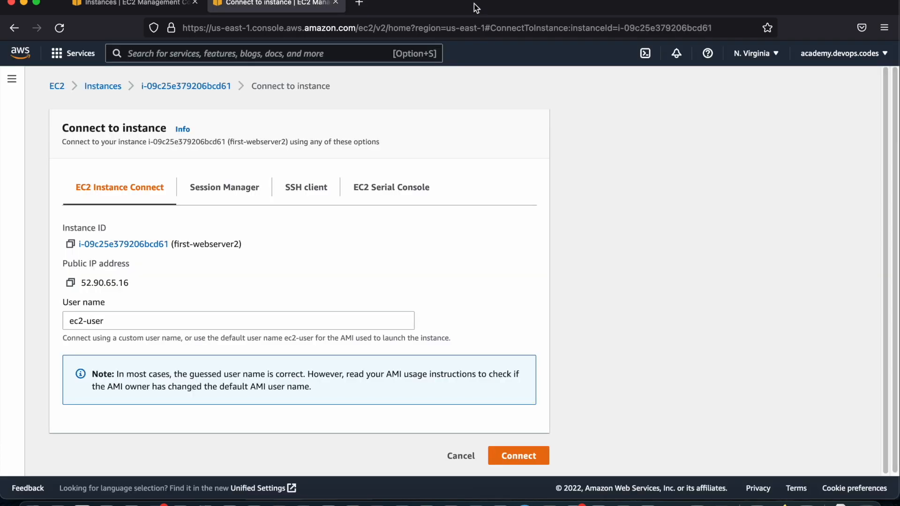
left_click(183, 86)
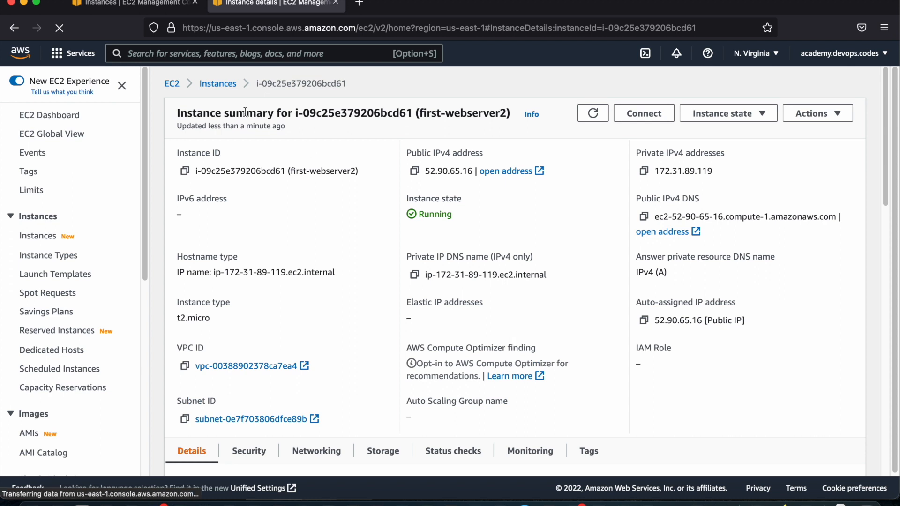
left_click(217, 83)
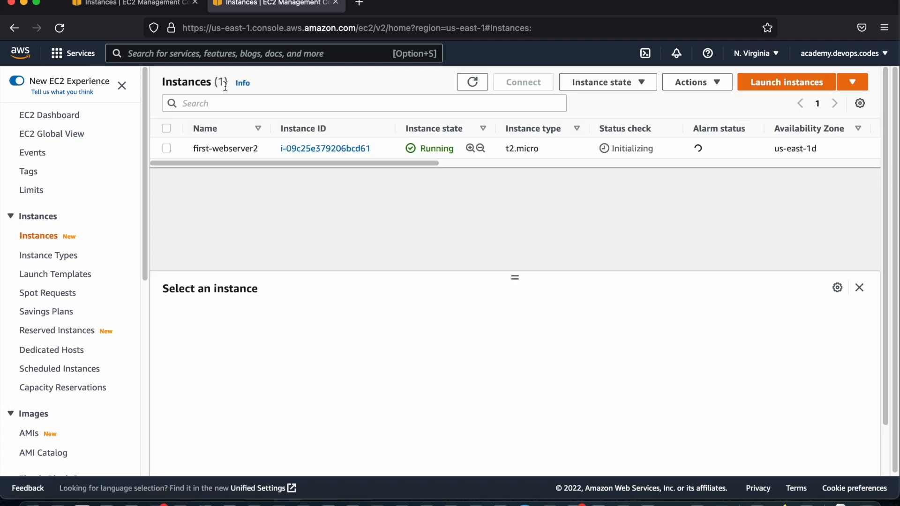
- Terminate the first-webserver2 instance, confirming the termination, and widen the Instance state column of the instances list
left_click(165, 147)
left_click(614, 87)
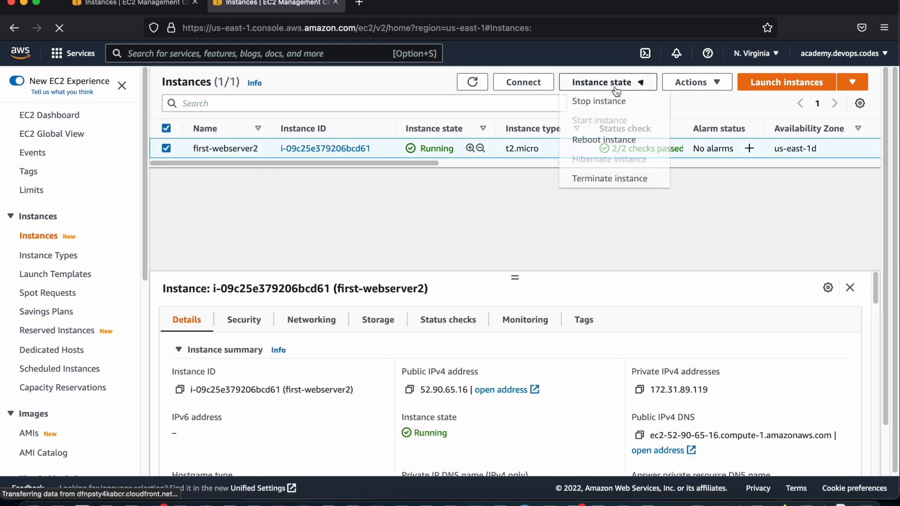
left_click(632, 179)
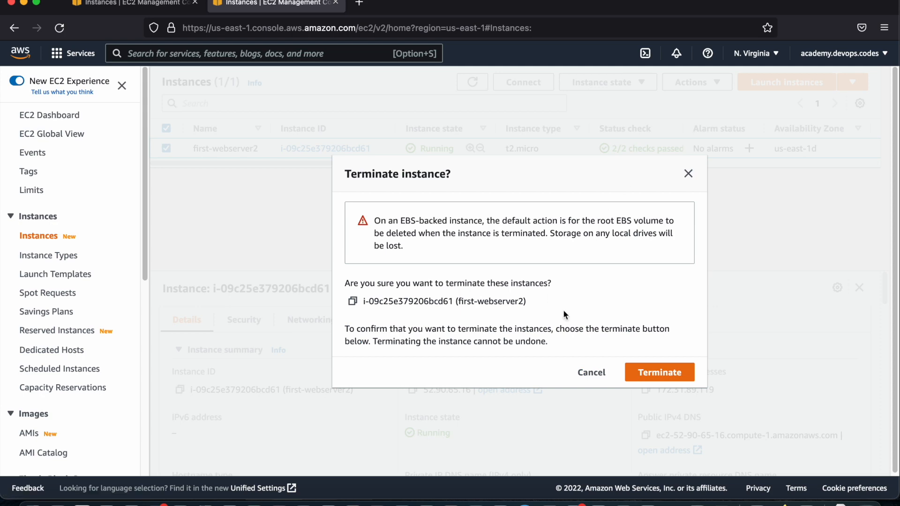
left_click(658, 365)
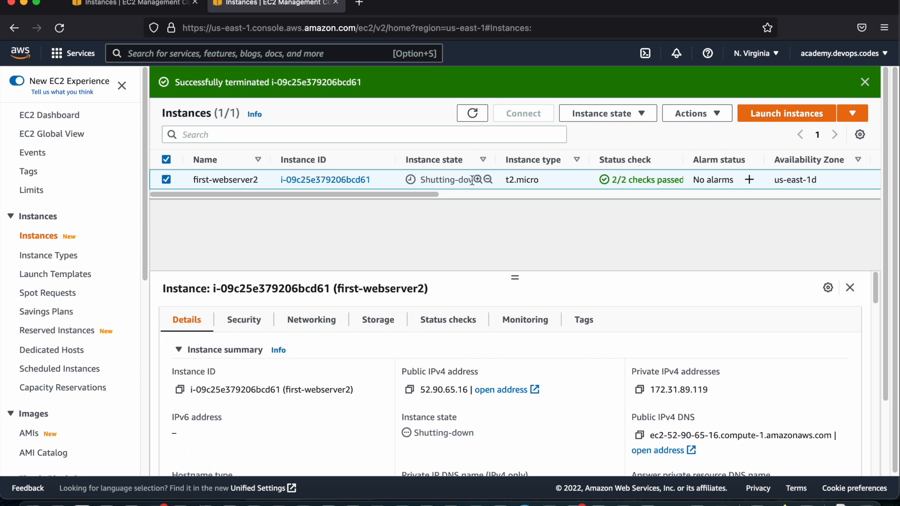
left_click_drag(496, 164, 514, 166)
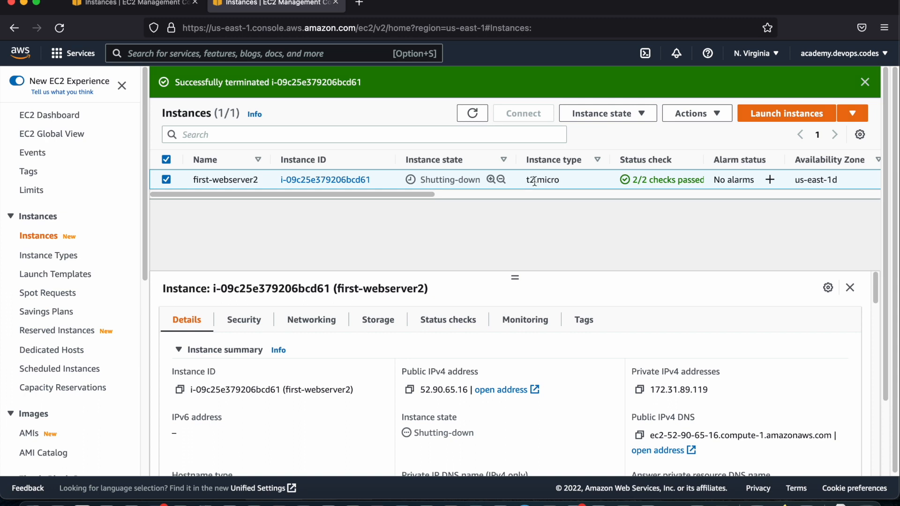